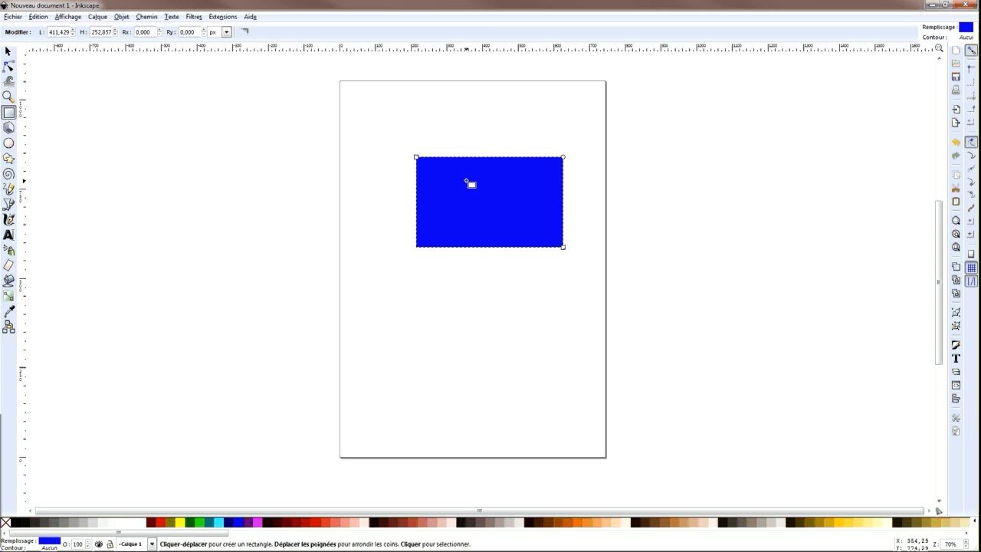
# Step: Reduce the blue rectangle's width to 388,729 px and its height to 232,857 px, keeping the unit in pixels
pyautogui.click(9, 52)
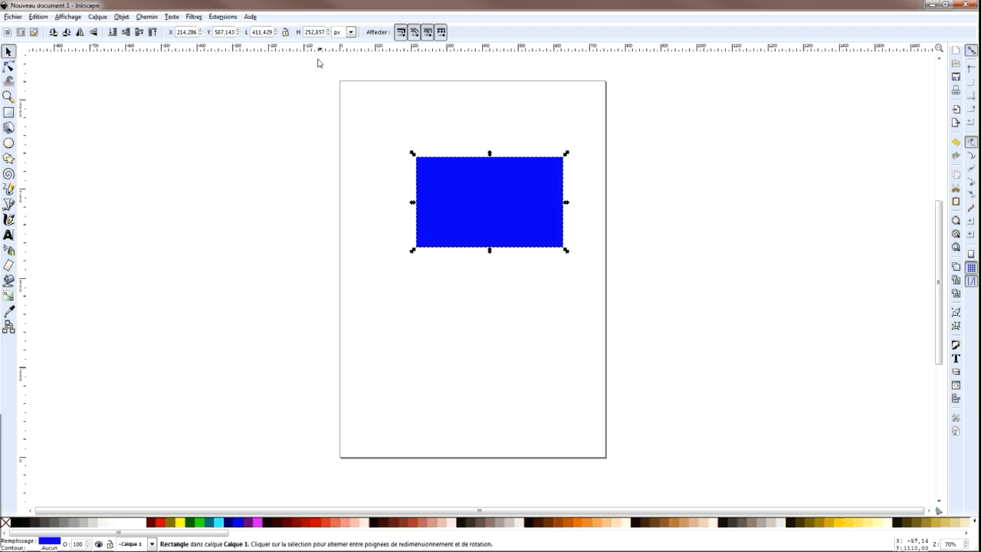
pyautogui.click(276, 36)
pyautogui.click(276, 30)
pyautogui.click(277, 30)
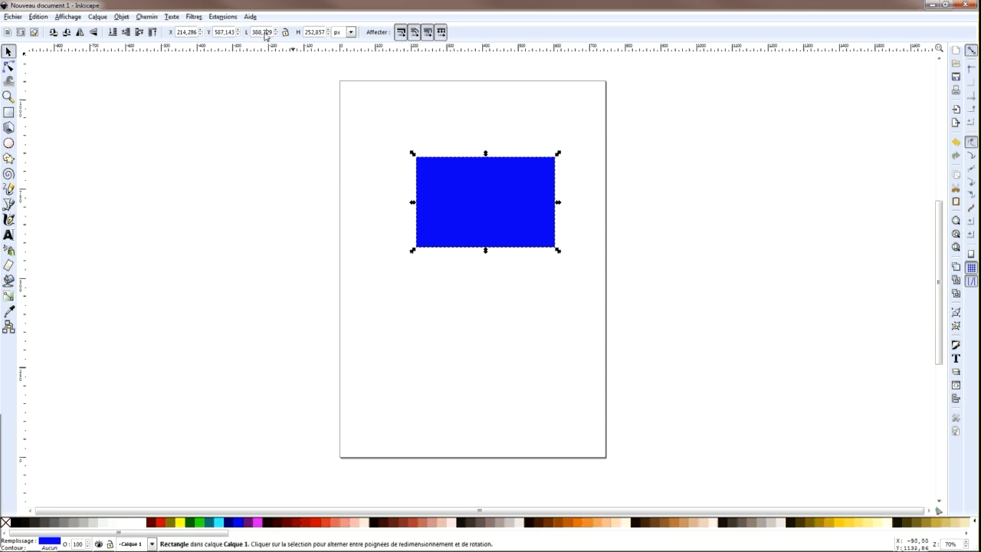
pyautogui.moveTo(256, 36); pyautogui.dragTo(267, 37)
pyautogui.click(266, 35)
pyautogui.click(329, 35)
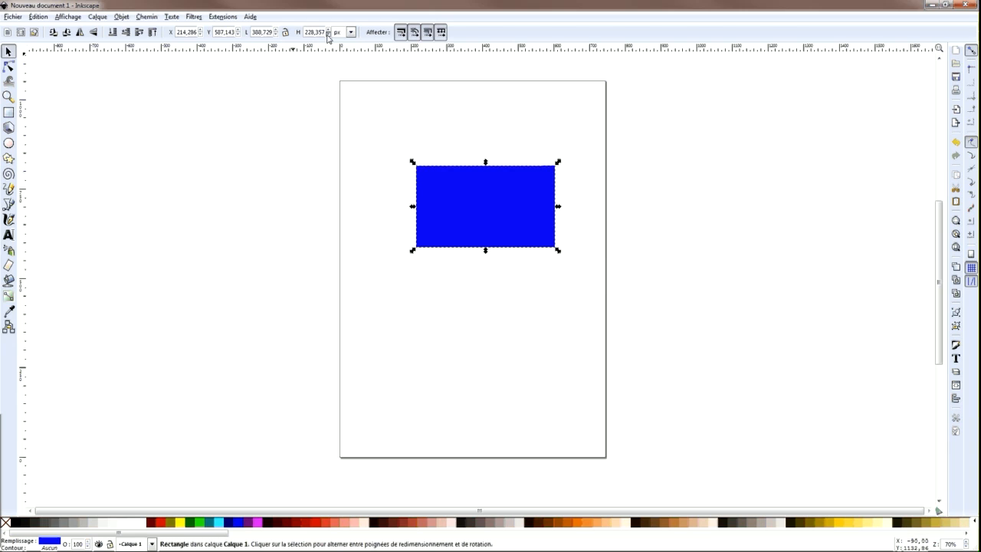
pyautogui.click(328, 29)
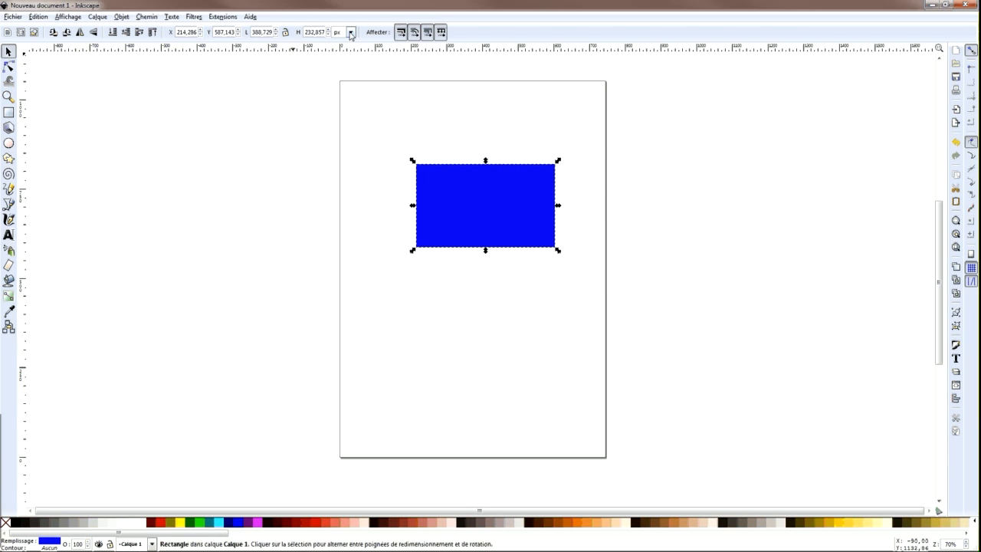
pyautogui.click(348, 32)
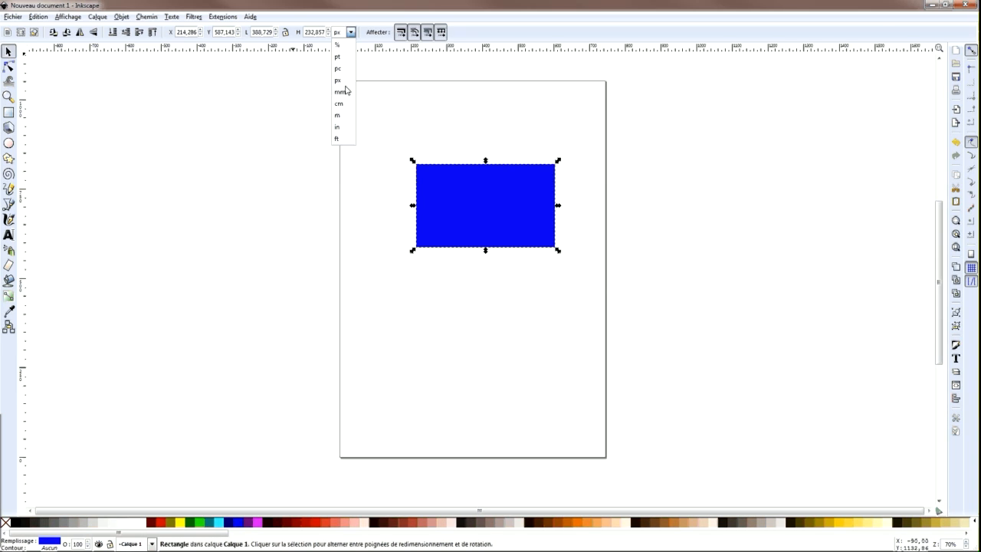
pyautogui.click(353, 33)
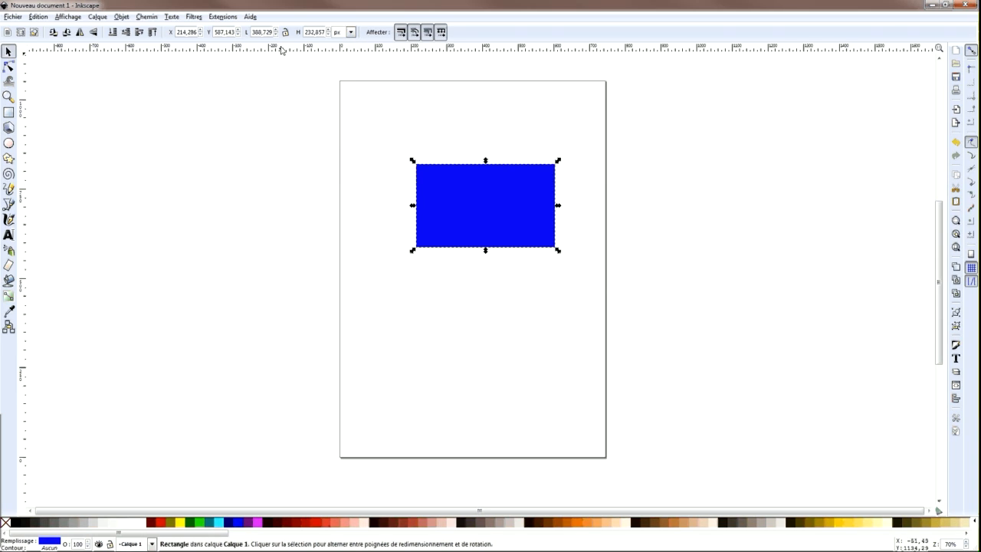
# Step: Reposition the blue rectangle on the page at X 179,386 and Y 533,643 px
pyautogui.click(237, 34)
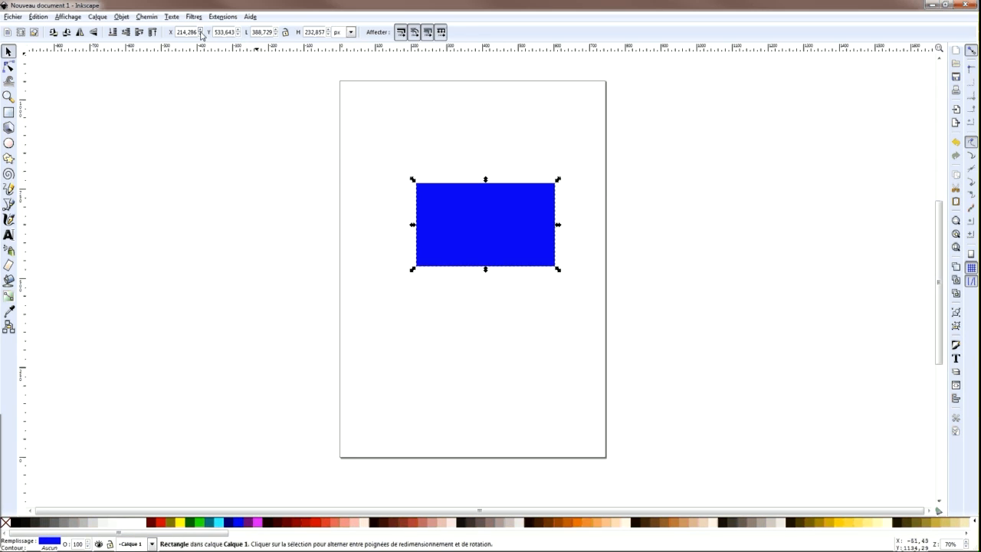
pyautogui.click(200, 30)
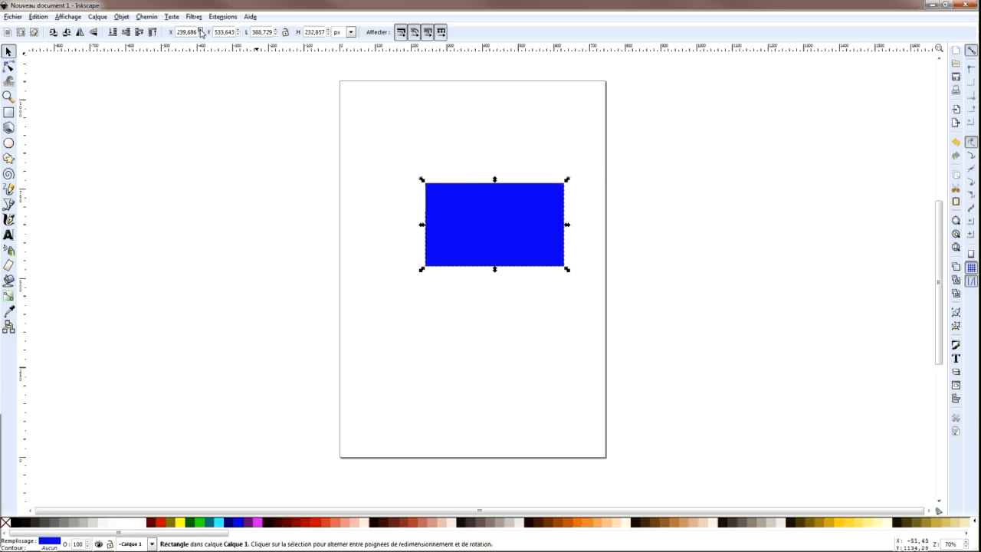
pyautogui.click(200, 35)
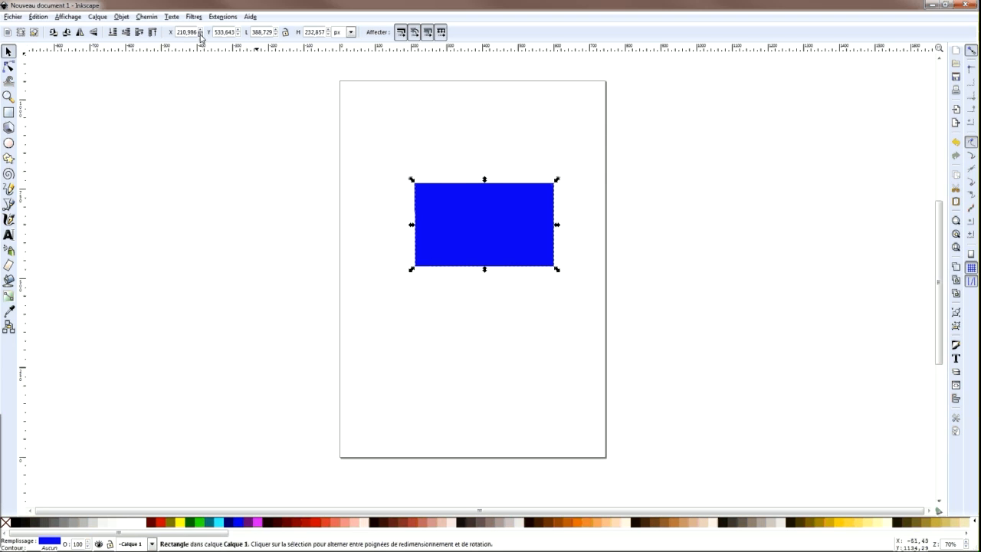
# Step: Nudge the rectangle down and up in small increments, leaving it at Y 555,643 px
pyautogui.press('Down')
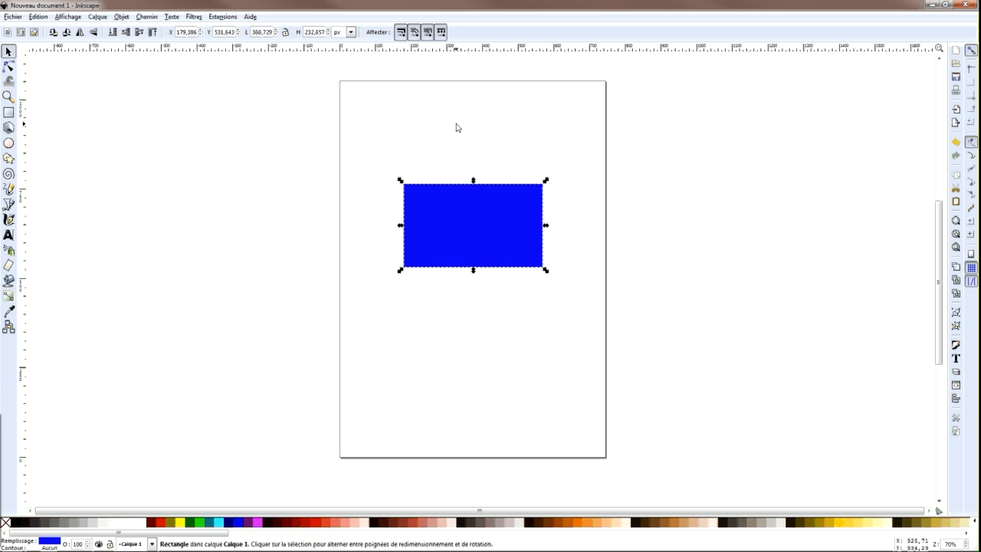
pyautogui.press('Up')
pyautogui.press('Up')
pyautogui.press('Up')
pyautogui.press('Up')
pyautogui.press('Up')
pyautogui.press('Up')
pyautogui.press('Up')
pyautogui.press('Up')
pyautogui.press('Up')
pyautogui.press('Down')
pyautogui.press('Down')
pyautogui.press('Down')
pyautogui.press('Down')
pyautogui.press('Down')
pyautogui.press('Down')
pyautogui.press('Down')
pyautogui.press('Down')
pyautogui.press('Down')
pyautogui.press('Down')
pyautogui.press('Down')
pyautogui.press('Down')
pyautogui.press('Up')
pyautogui.press('Up')
pyautogui.press('Up')
pyautogui.press('Up')
pyautogui.press('Up')
pyautogui.press('Up')
pyautogui.press('Up')
pyautogui.press('Up')
pyautogui.press('Up')
pyautogui.press('Up')
pyautogui.press('Up')
pyautogui.press('Up')
pyautogui.press('Up')
pyautogui.press('Up')
pyautogui.press('Up')
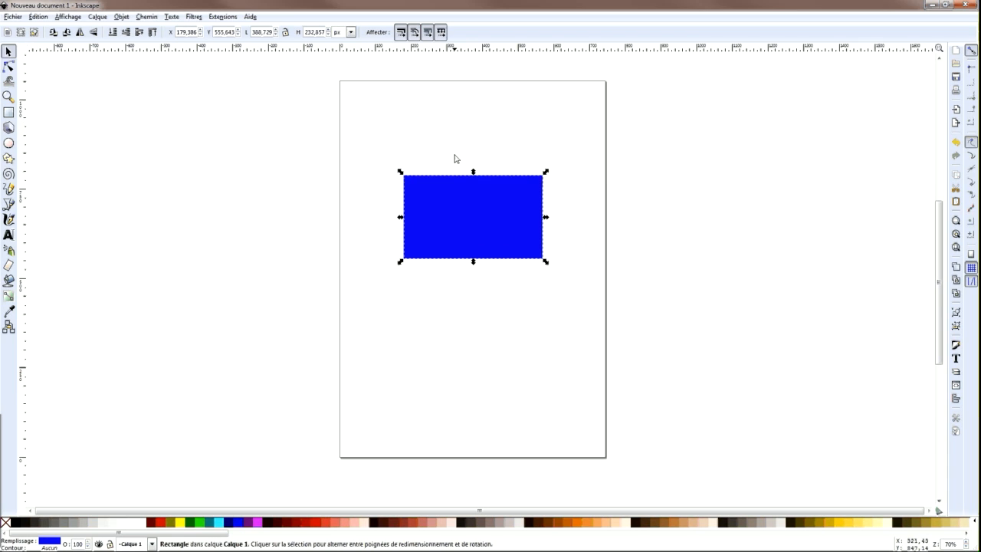
# Step: Reselect the rectangle and make it a square by setting both its width and height to 100 px
pyautogui.click(402, 150)
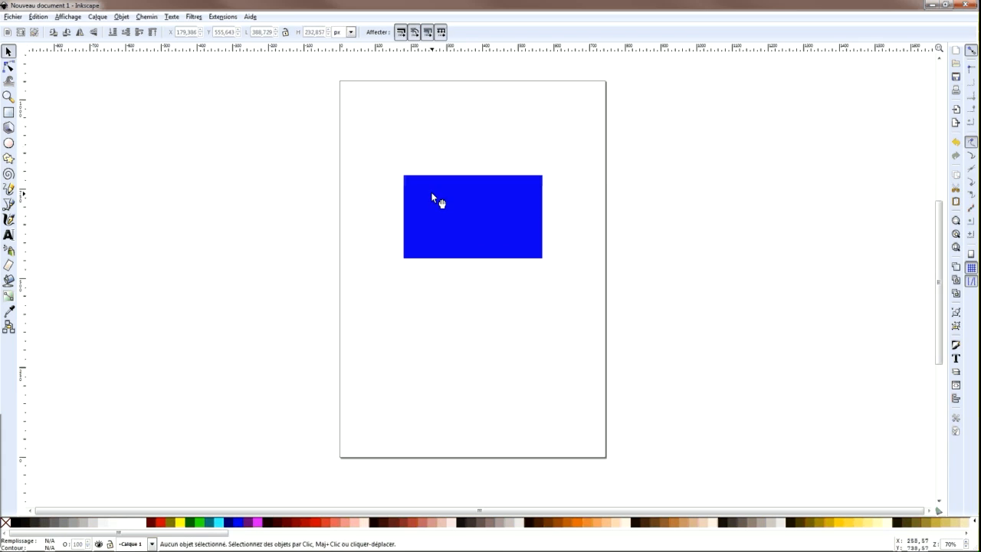
pyautogui.click(430, 197)
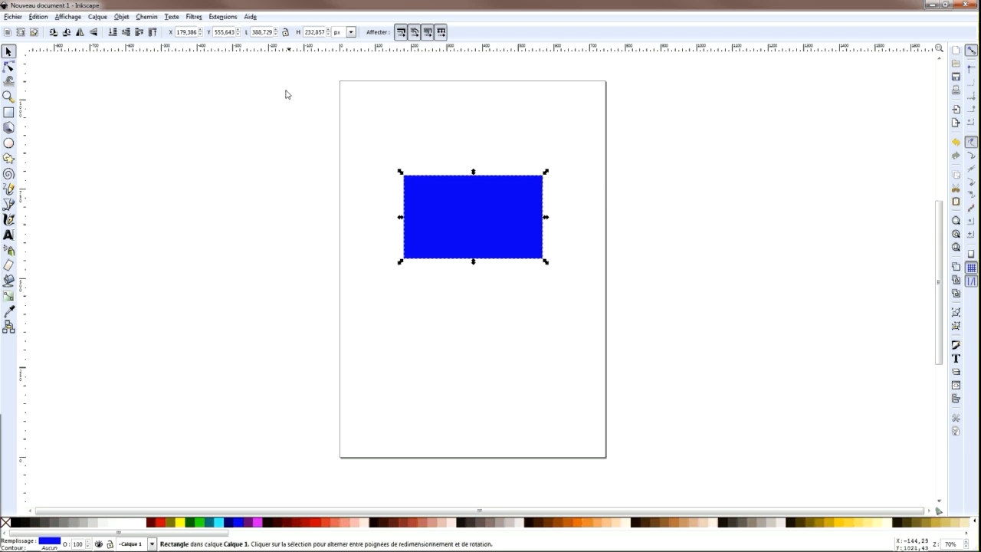
pyautogui.tripleClick(255, 32)
pyautogui.write('100')
pyautogui.press('Return')
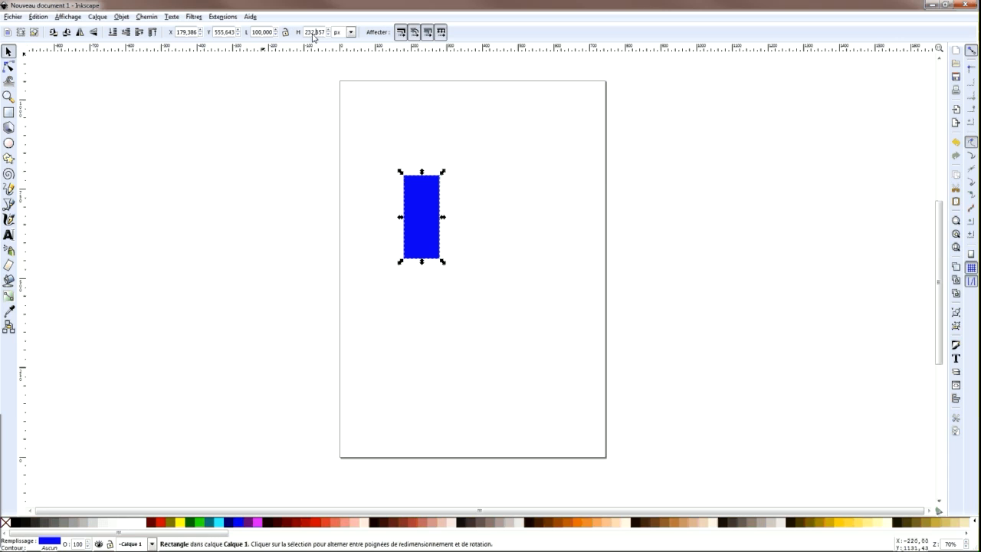
pyautogui.tripleClick(310, 34)
pyautogui.write('2')
pyautogui.press('Return')
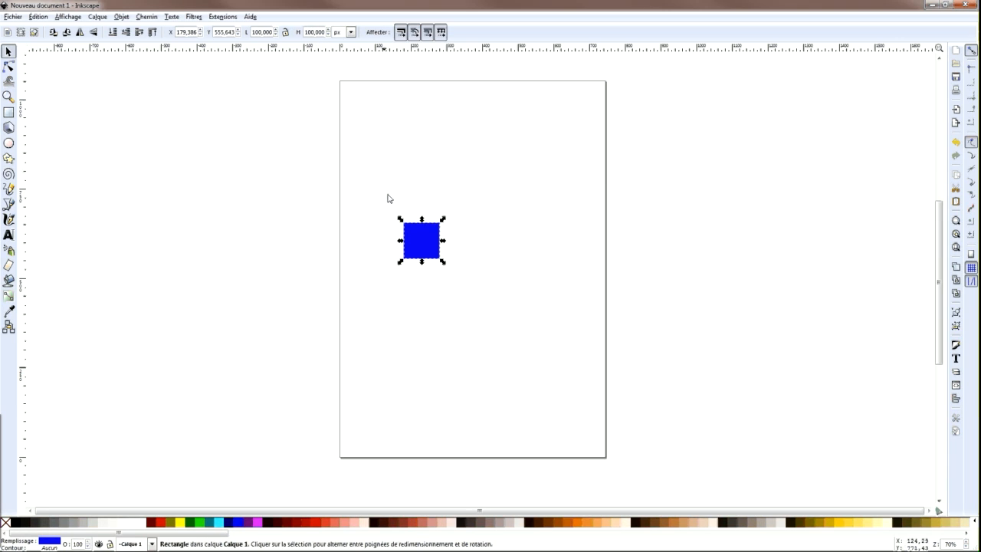
# Step: Move the blue square up and towards the page's centre, to about X 334 and Y 634 px, and reselect it
pyautogui.moveTo(425, 236); pyautogui.dragTo(483, 207)
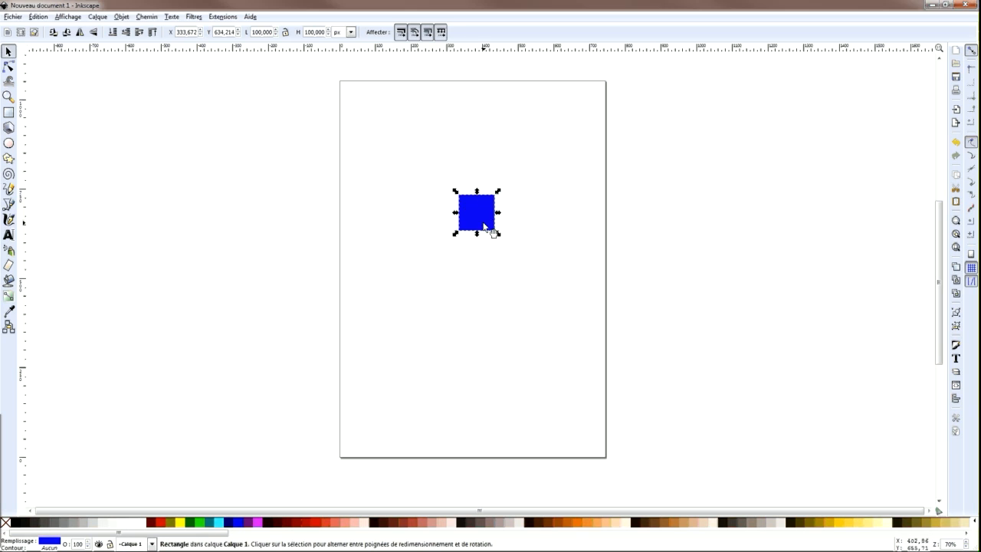
pyautogui.click(437, 263)
pyautogui.click(480, 221)
# Step: Rotate the blue square slightly counterclockwise about its centre
pyautogui.press('r')
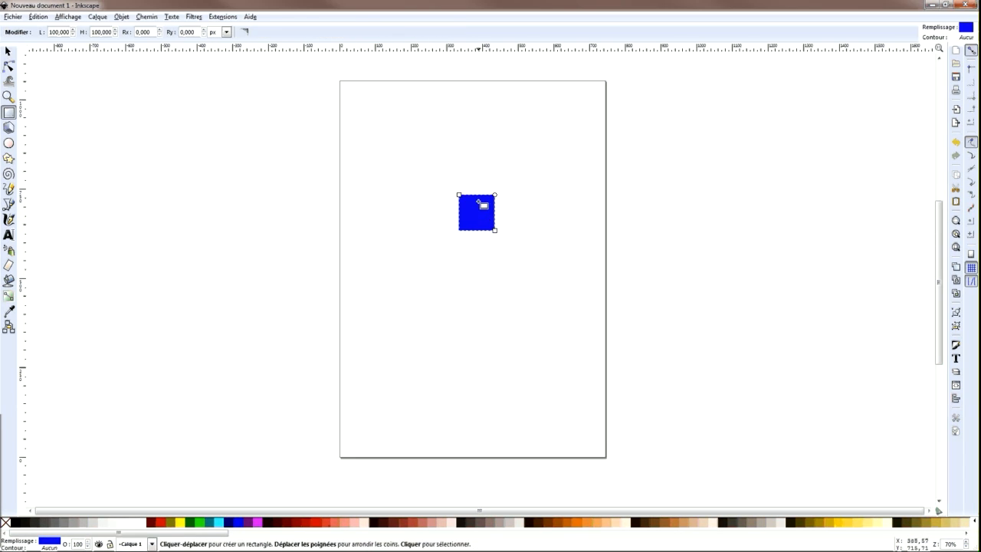
pyautogui.click(8, 50)
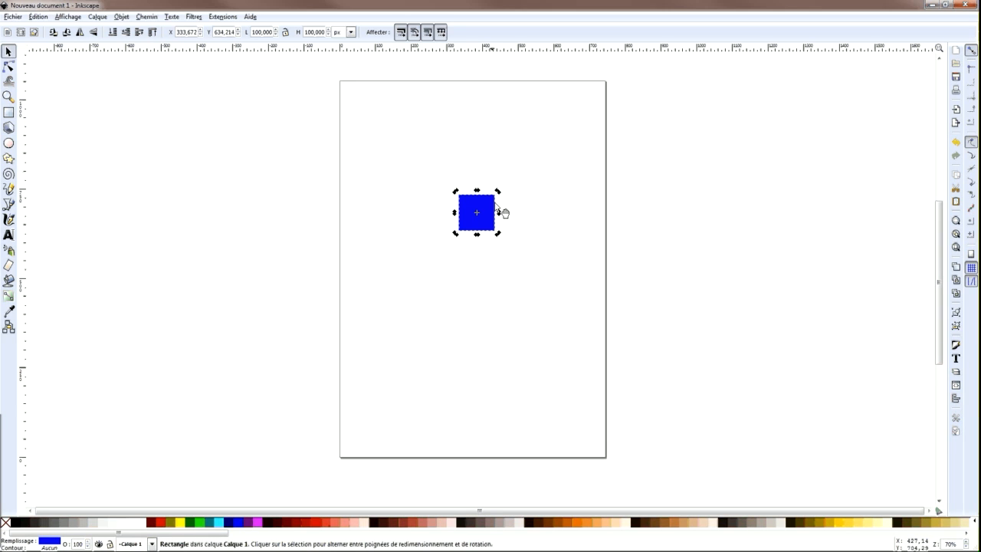
pyautogui.moveTo(501, 195)
pyautogui.mouseDown()
pyautogui.moveTo(503, 203)
pyautogui.moveTo(494, 191)
pyautogui.mouseUp()
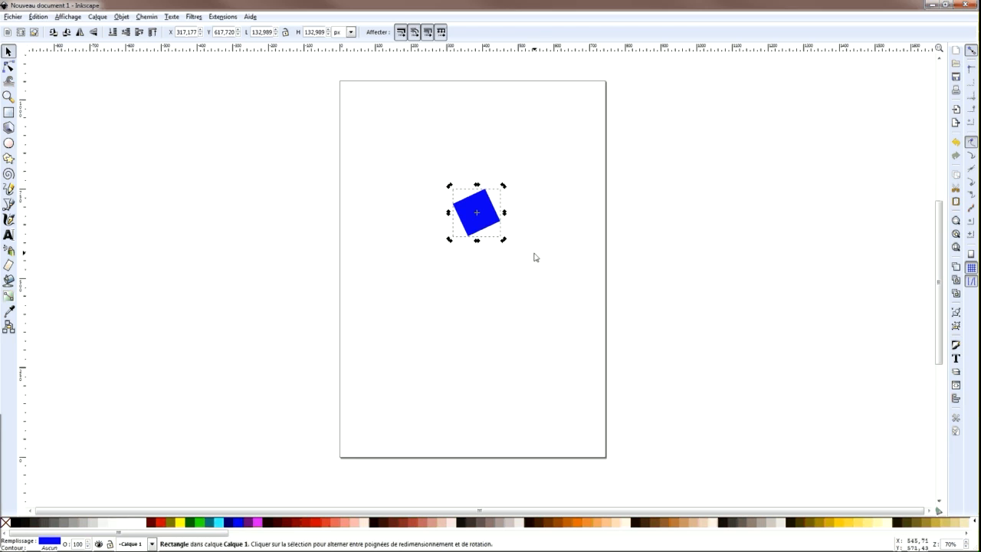
# Step: Stretch the rotated square to about 362 × 302 px and move it up the page to about X 171, Y 633 px
pyautogui.click(490, 223)
pyautogui.moveTo(506, 186); pyautogui.dragTo(532, 170)
pyautogui.moveTo(492, 237); pyautogui.dragTo(419, 274)
pyautogui.moveTo(420, 222); pyautogui.dragTo(400, 222)
pyautogui.click(418, 133)
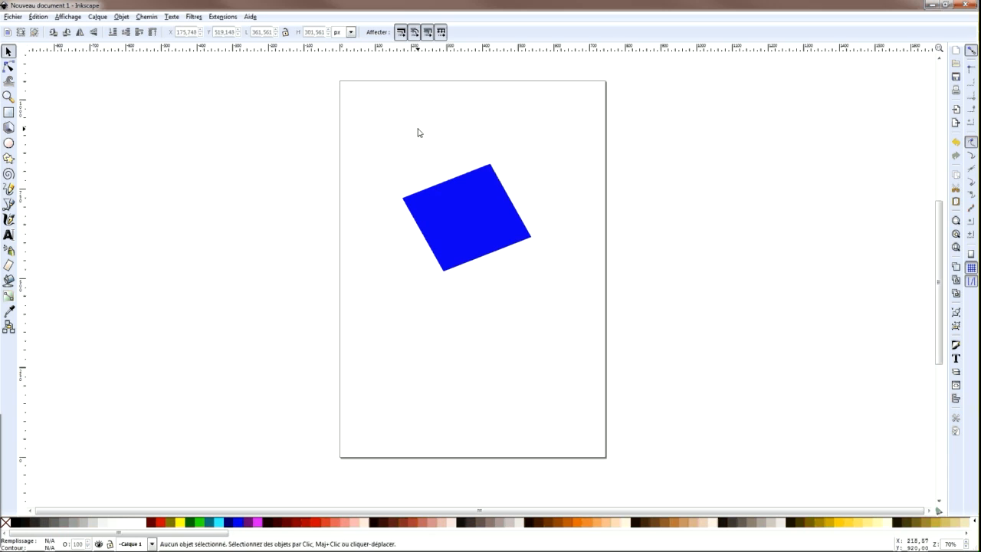
pyautogui.click(473, 196)
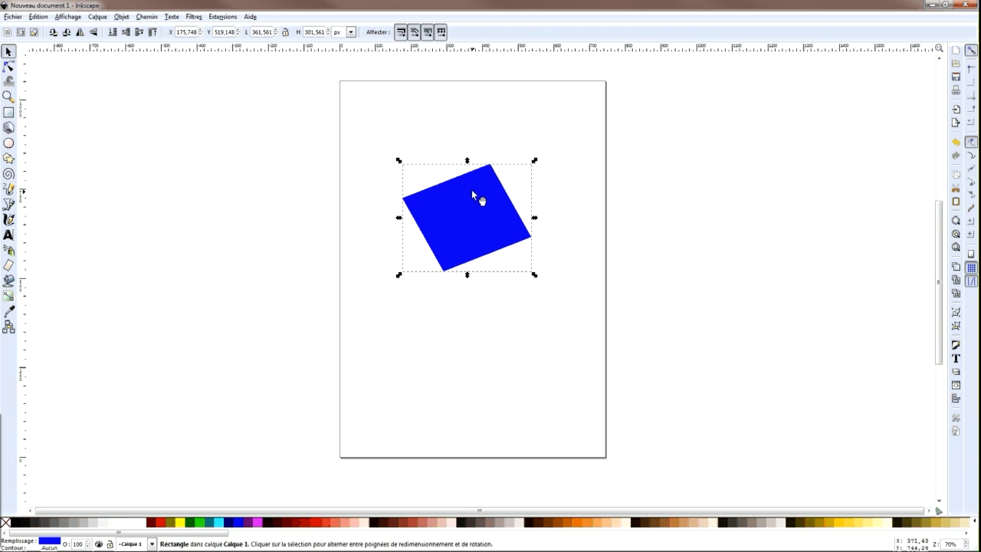
pyautogui.moveTo(456, 217); pyautogui.dragTo(455, 173)
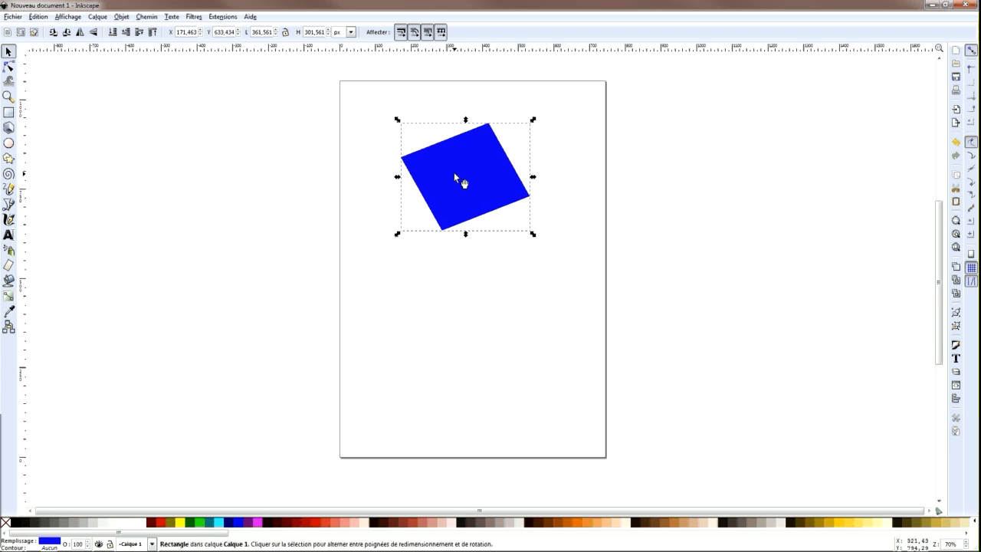
# Step: Change the tilted shape's flat fill colour from the colour wheel to magenta, and close the fill settings
pyautogui.click(46, 543)
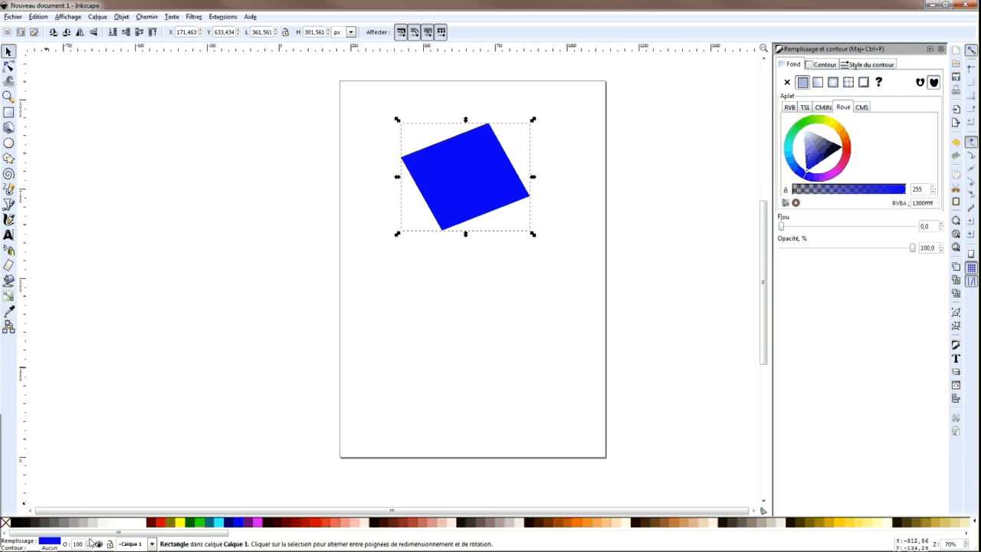
pyautogui.moveTo(840, 152)
pyautogui.mouseDown()
pyautogui.moveTo(844, 134)
pyautogui.moveTo(837, 177)
pyautogui.mouseUp()
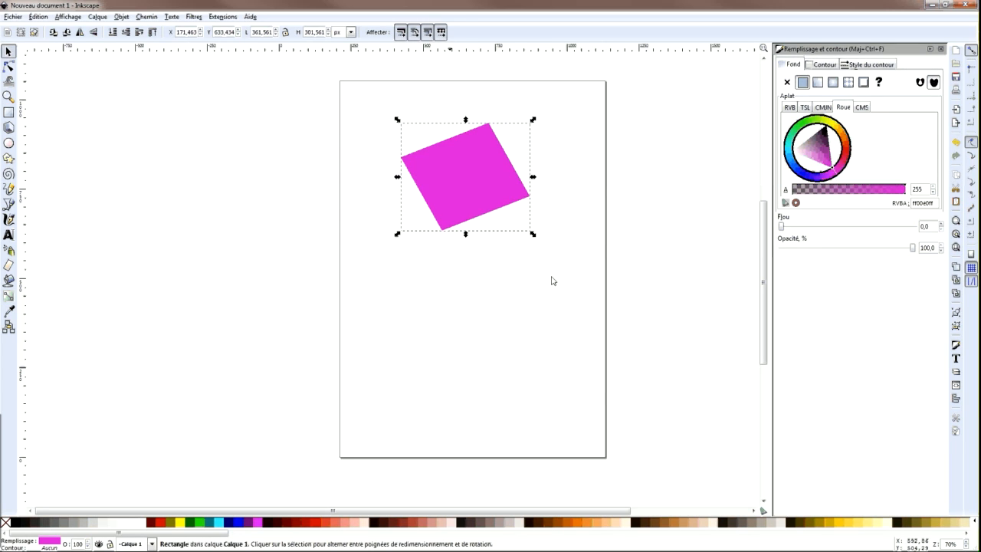
pyautogui.click(527, 283)
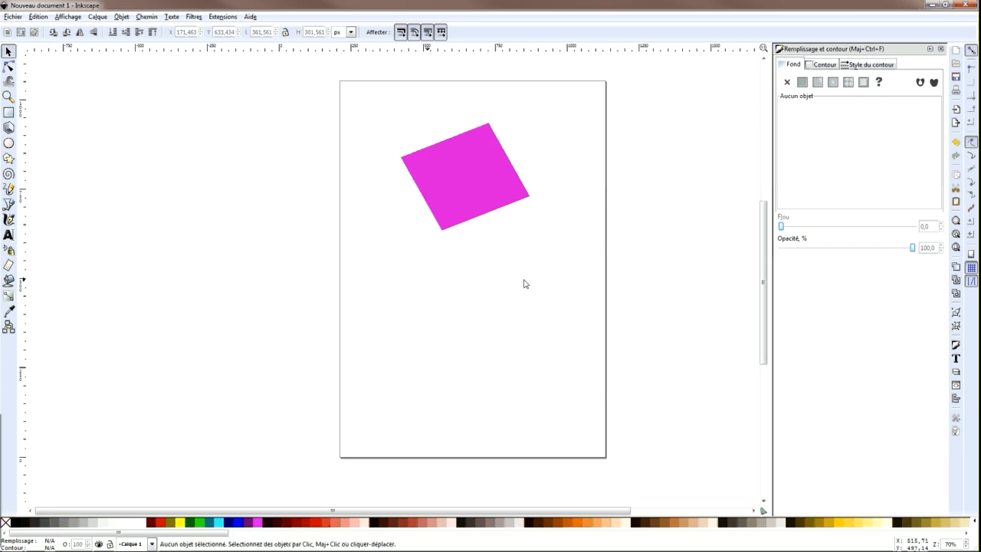
pyautogui.click(942, 49)
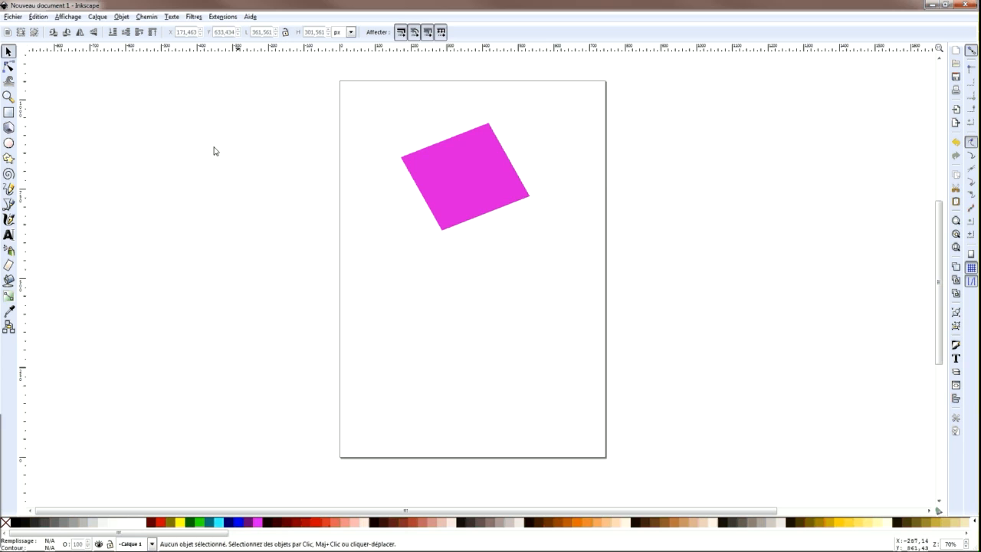
# Step: Draw a 3D box below the tilted shape on the page's left side and a nearly circular ellipse on its right side
pyautogui.click(9, 127)
pyautogui.moveTo(383, 263); pyautogui.dragTo(413, 309)
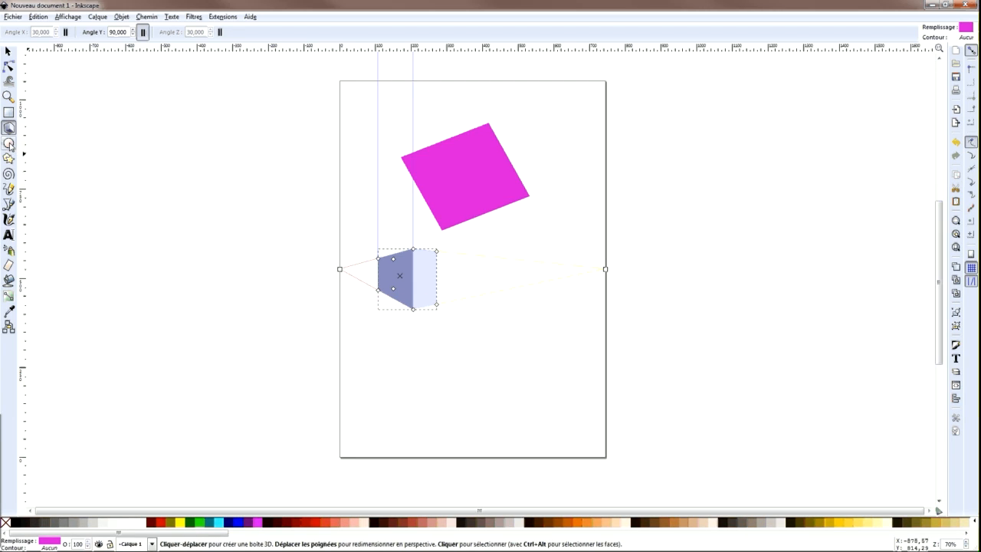
pyautogui.click(9, 143)
pyautogui.moveTo(527, 247)
pyautogui.mouseDown()
pyautogui.moveTo(576, 304)
pyautogui.moveTo(595, 311)
pyautogui.mouseUp()
# Step: Draw a horizontal ellipse in the lower part of the page and resize it to about 296 × 184 px
pyautogui.moveTo(439, 351); pyautogui.dragTo(531, 390)
pyautogui.click(8, 52)
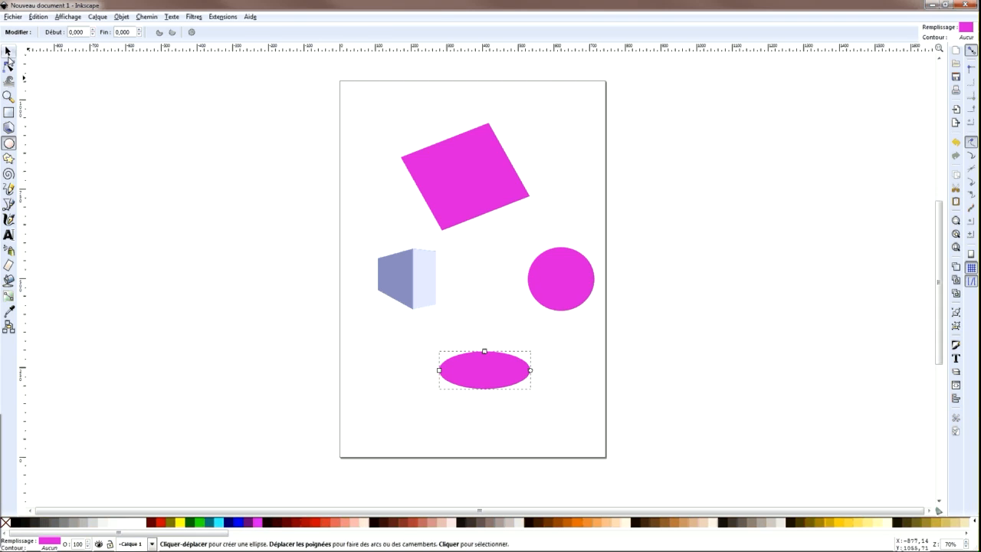
pyautogui.moveTo(535, 349); pyautogui.dragTo(531, 339)
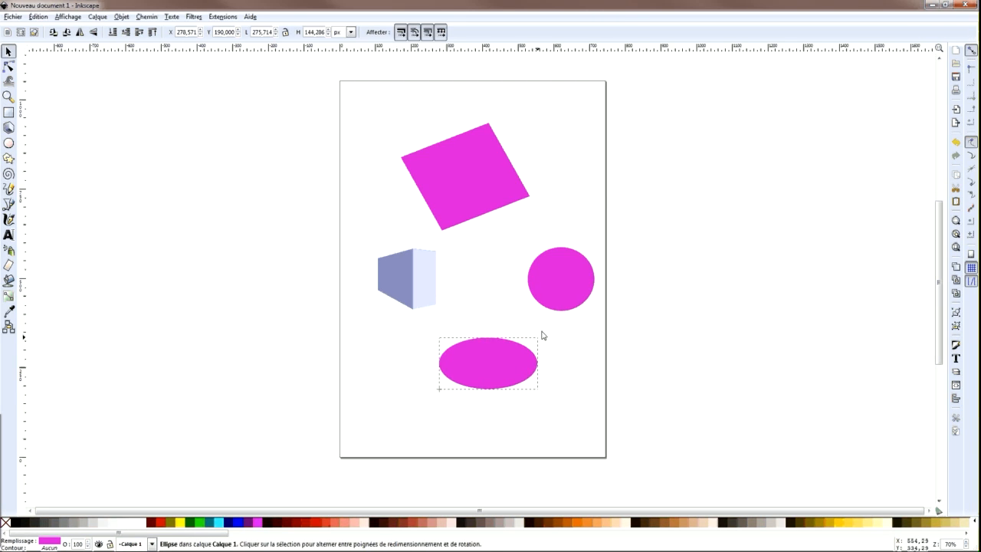
pyautogui.moveTo(484, 393); pyautogui.dragTo(480, 414)
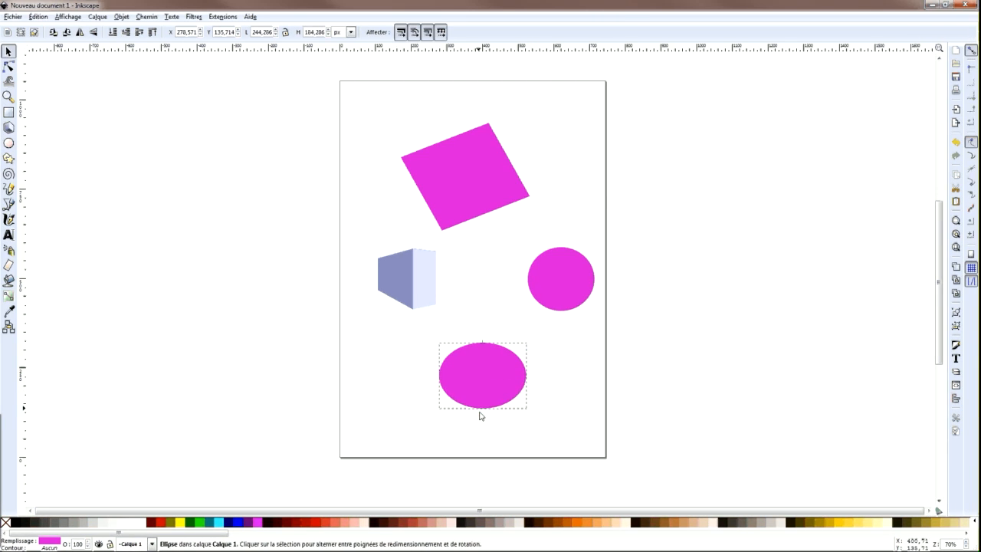
pyautogui.moveTo(436, 376); pyautogui.dragTo(416, 379)
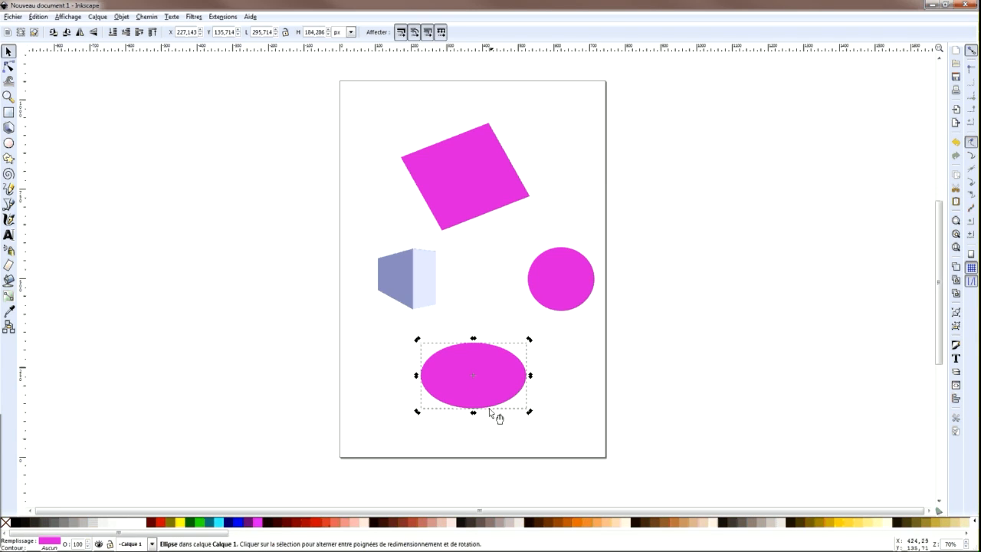
pyautogui.click(601, 386)
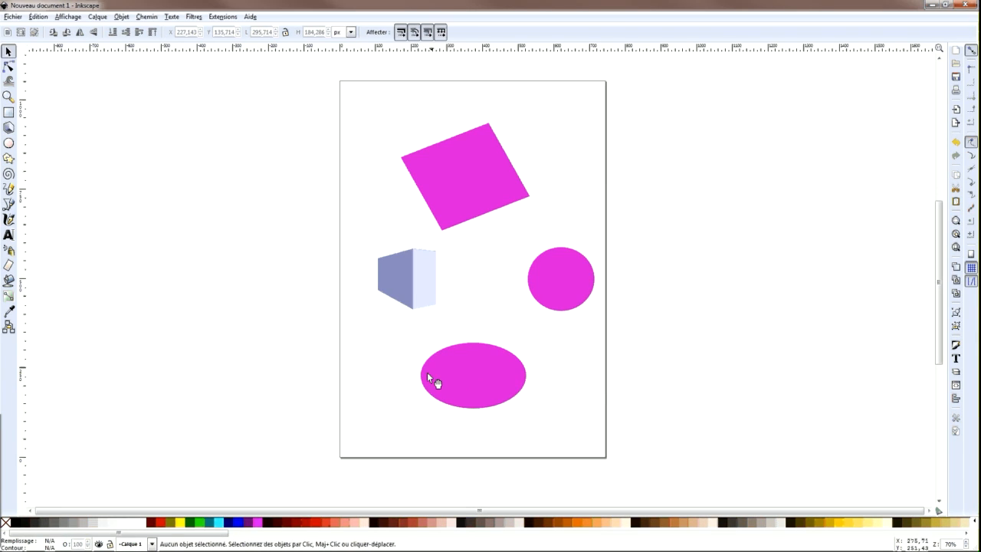
# Step: Draw a perfect circle about 123 px in diameter between the 3D box and the larger round shape
pyautogui.click(9, 143)
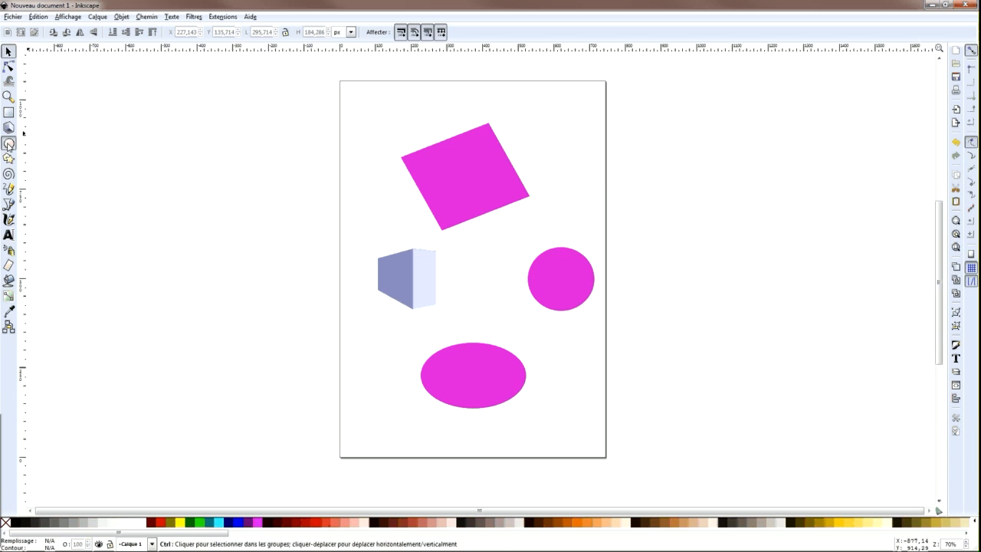
pyautogui.moveTo(464, 260); pyautogui.dragTo(508, 305)
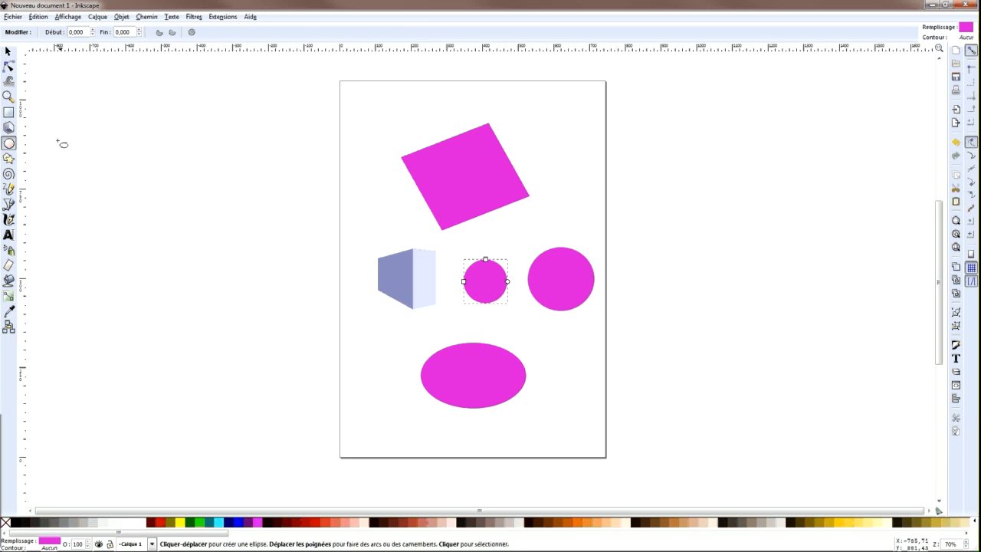
pyautogui.click(8, 52)
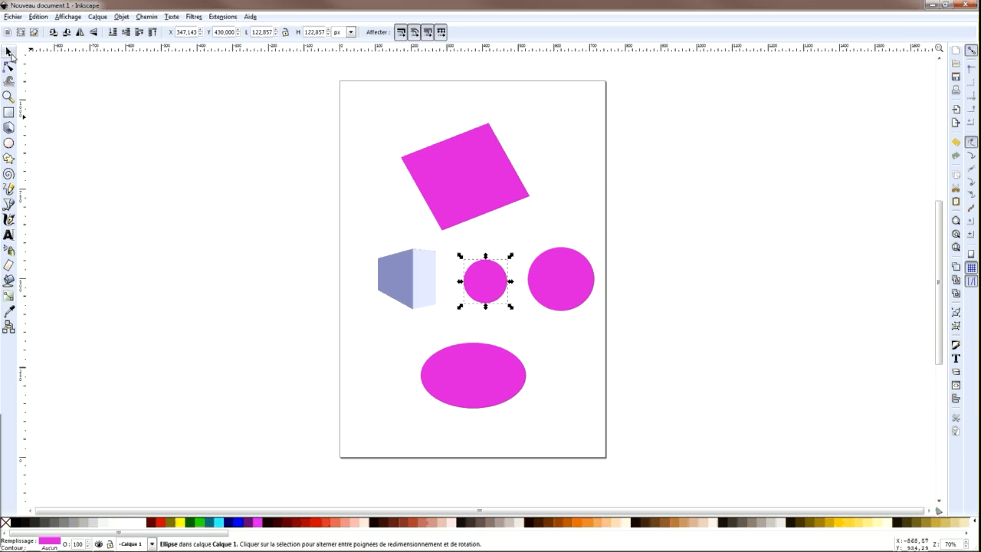
# Step: Draw a four-cornered polygon with curved-in sides, about 160 × 160 px, in the page's upper-left corner
pyautogui.click(8, 158)
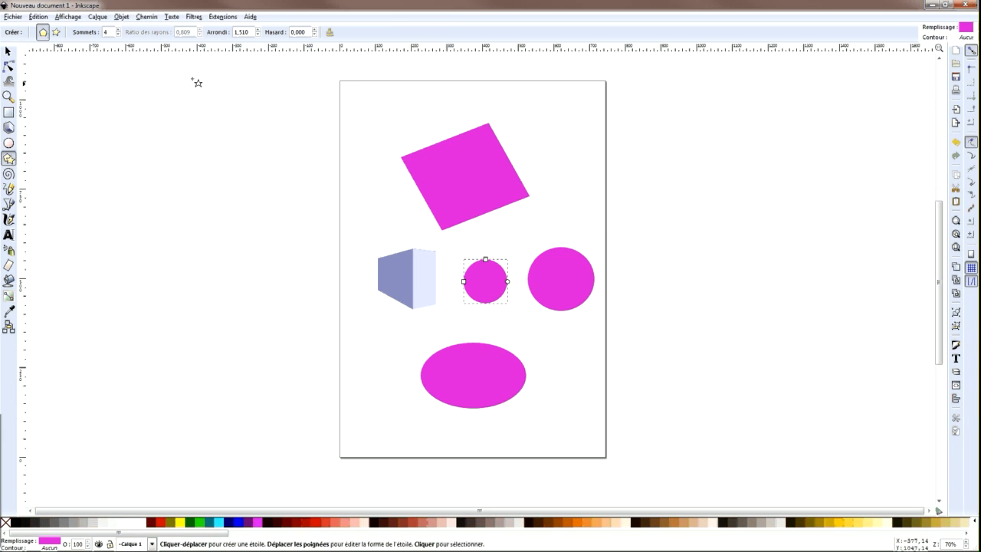
pyautogui.moveTo(357, 104); pyautogui.dragTo(385, 137)
pyautogui.press('s')
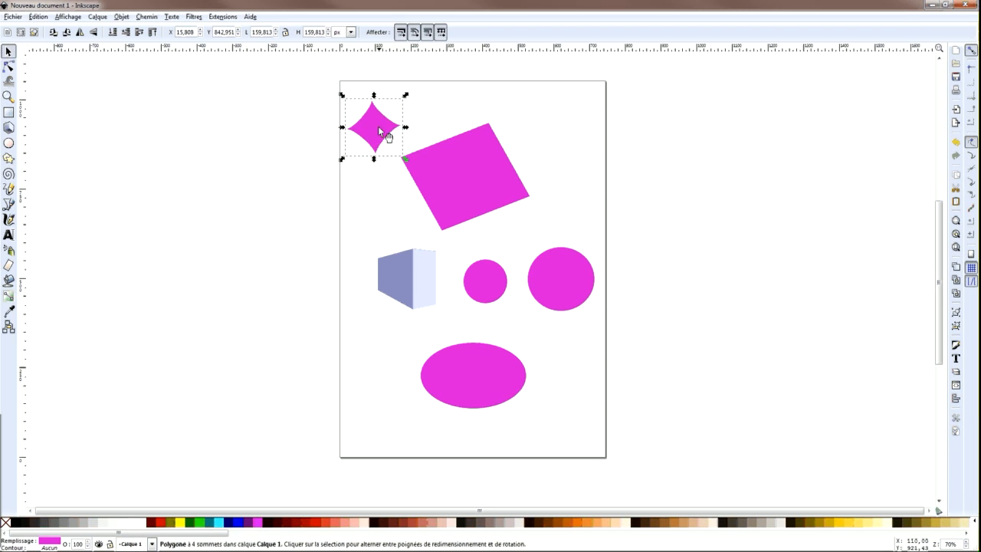
# Step: Give the small polygon 7 corners and reduce its rounding to 0.570
pyautogui.click(9, 158)
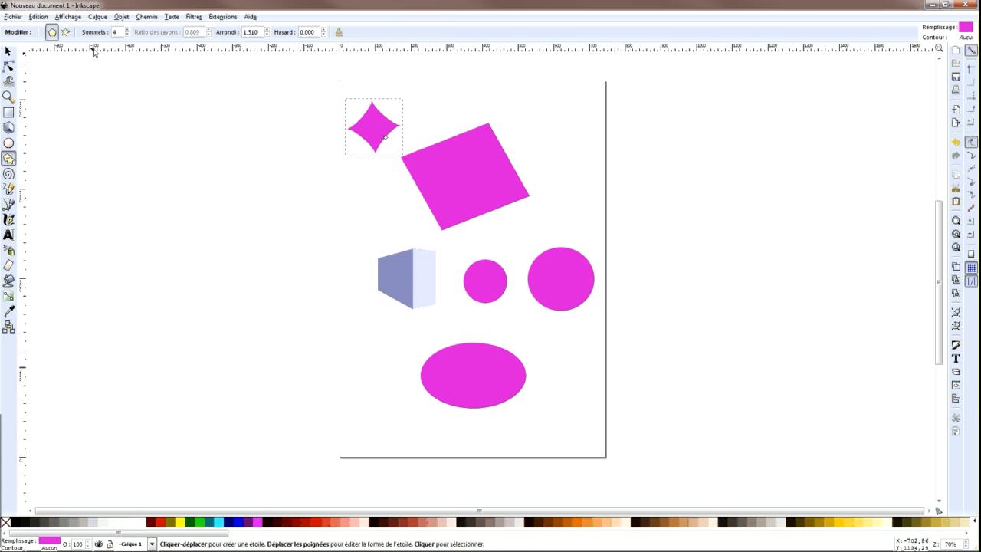
pyautogui.click(127, 30)
pyautogui.click(127, 30)
pyautogui.click(127, 30)
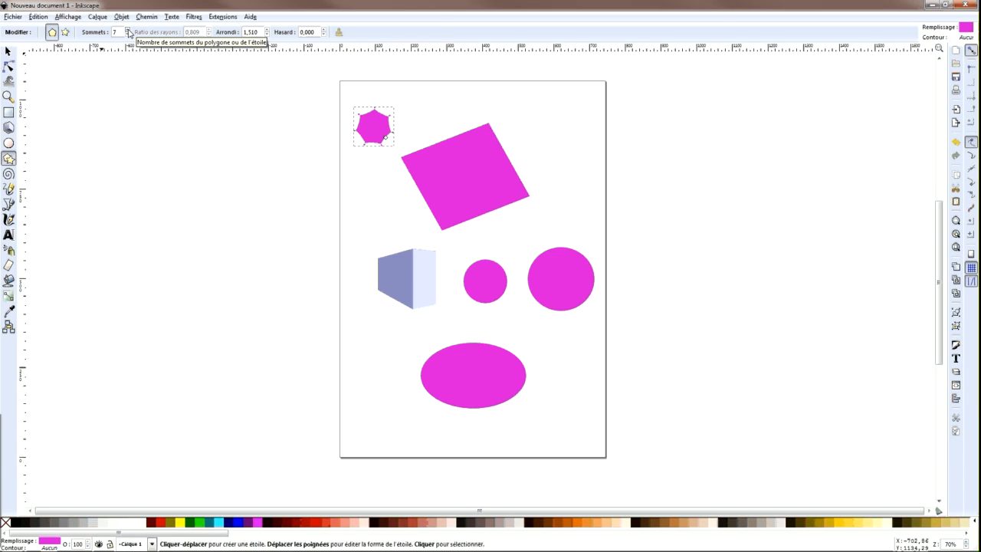
pyautogui.click(267, 35)
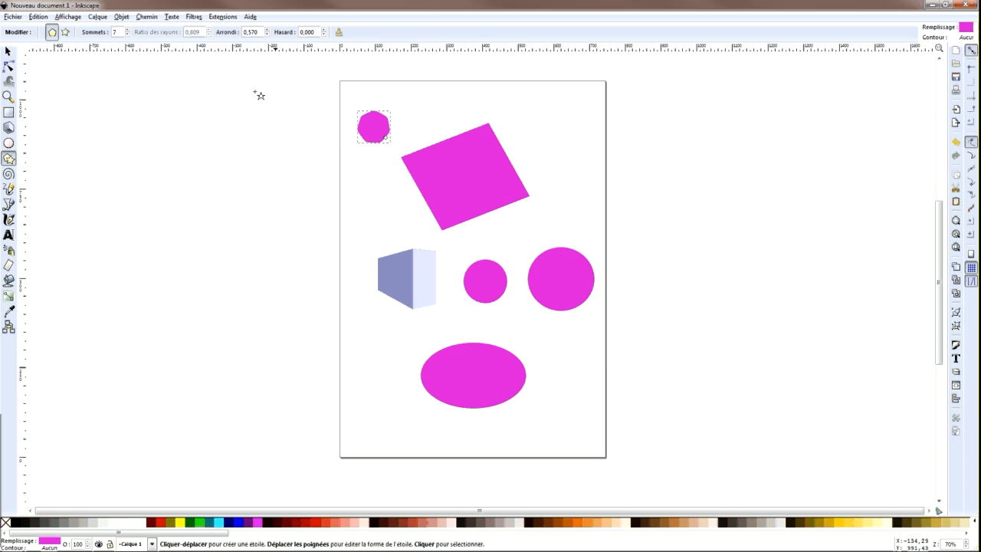
# Step: Enlarge the seven-cornered polygon to about 231 × 224 px above the 3D box, and move the tilted rectangle to the page's upper-right corner
pyautogui.click(10, 51)
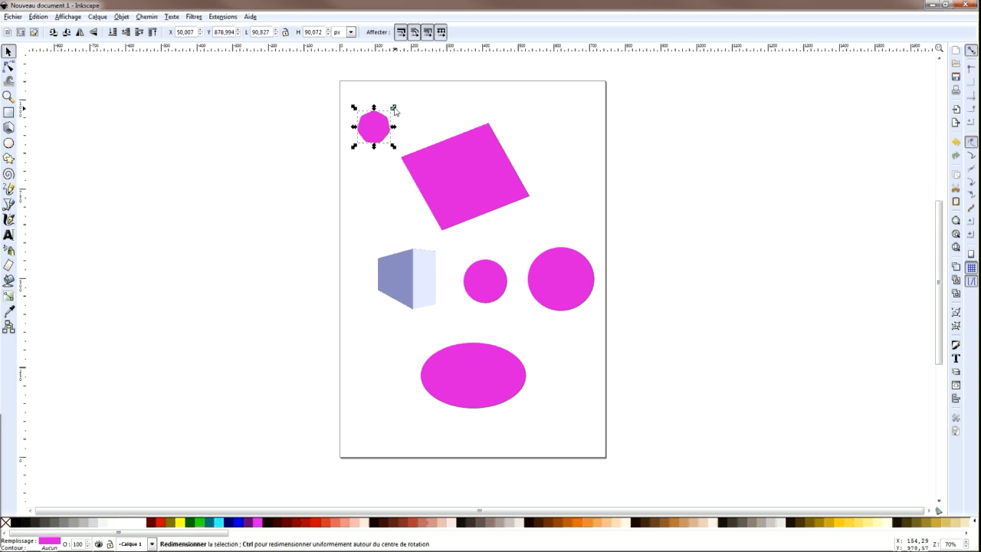
pyautogui.moveTo(394, 109); pyautogui.dragTo(420, 88)
pyautogui.moveTo(387, 140); pyautogui.dragTo(394, 197)
pyautogui.click(502, 201)
pyautogui.moveTo(502, 201); pyautogui.dragTo(580, 167)
pyautogui.moveTo(390, 195); pyautogui.dragTo(409, 189)
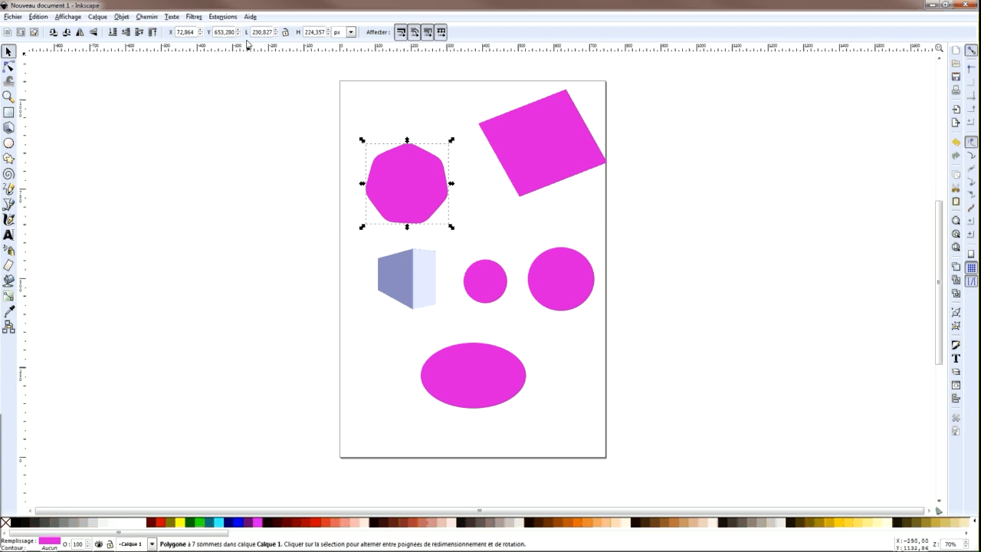
# Step: Set the seven-cornered polygon's rounding to 0 so its sides are straight
pyautogui.click(8, 158)
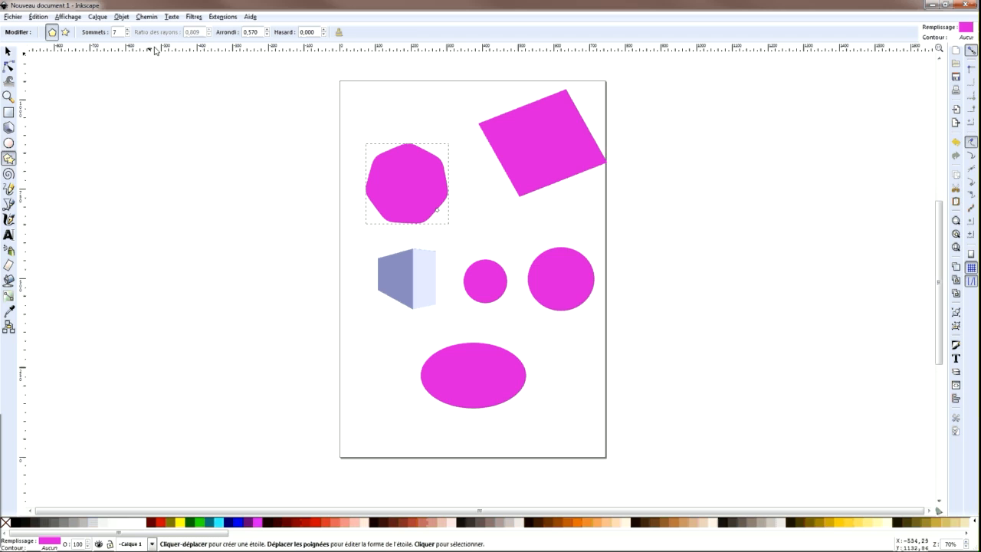
pyautogui.click(267, 35)
pyautogui.click(259, 32)
pyautogui.write('0')
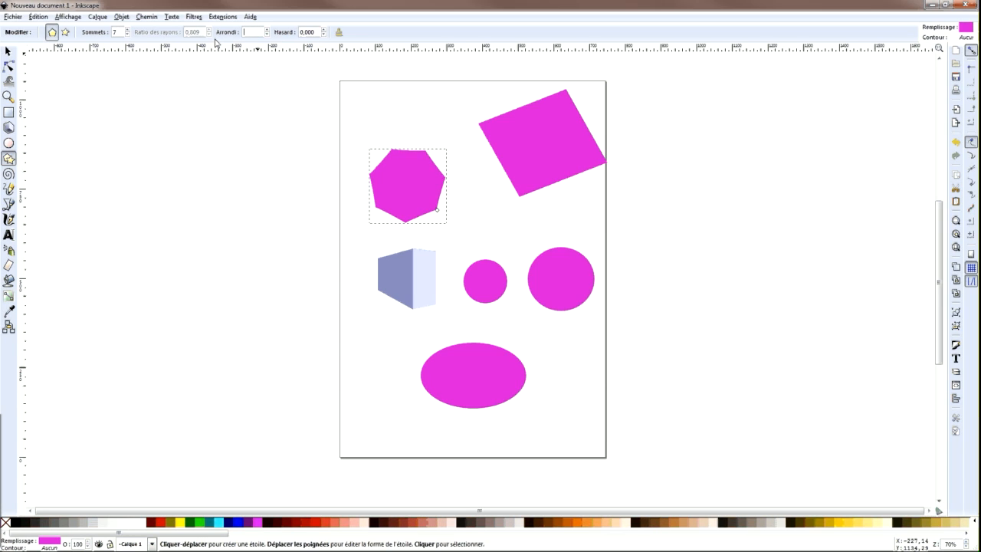
pyautogui.press('Return')
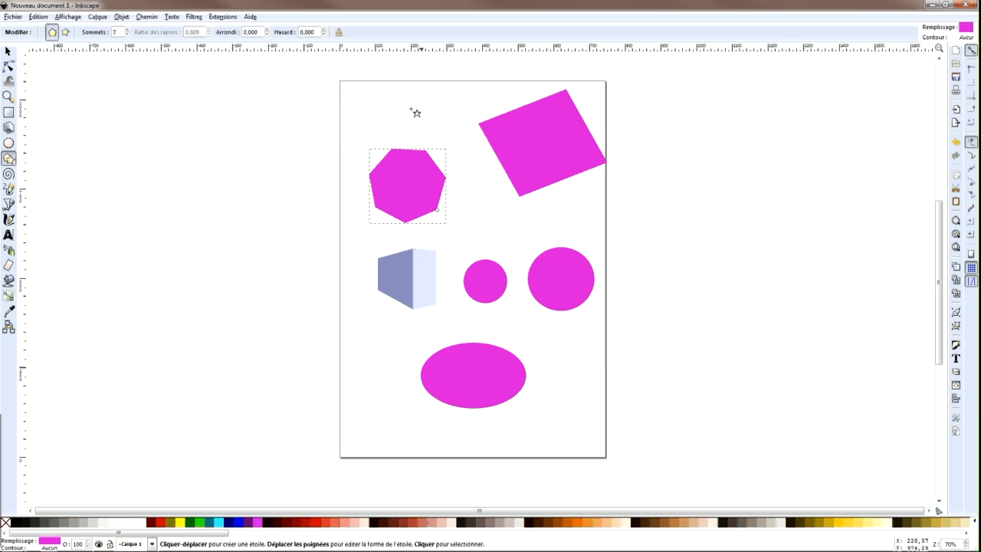
# Step: Select the heptagon and set its width to 232.771 px and its height to 195.990 px
pyautogui.click(9, 51)
pyautogui.click(393, 126)
pyautogui.click(404, 190)
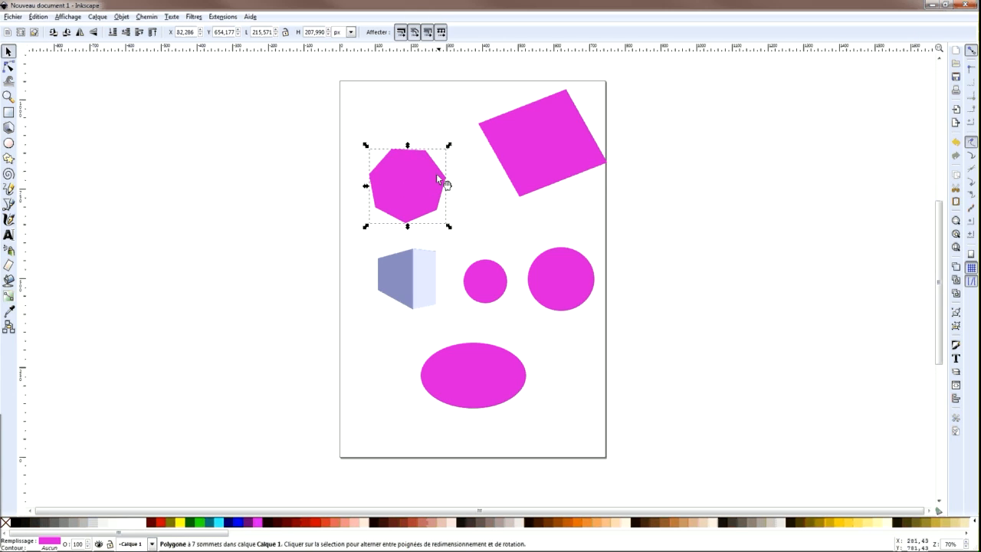
pyautogui.click(275, 36)
pyautogui.click(275, 30)
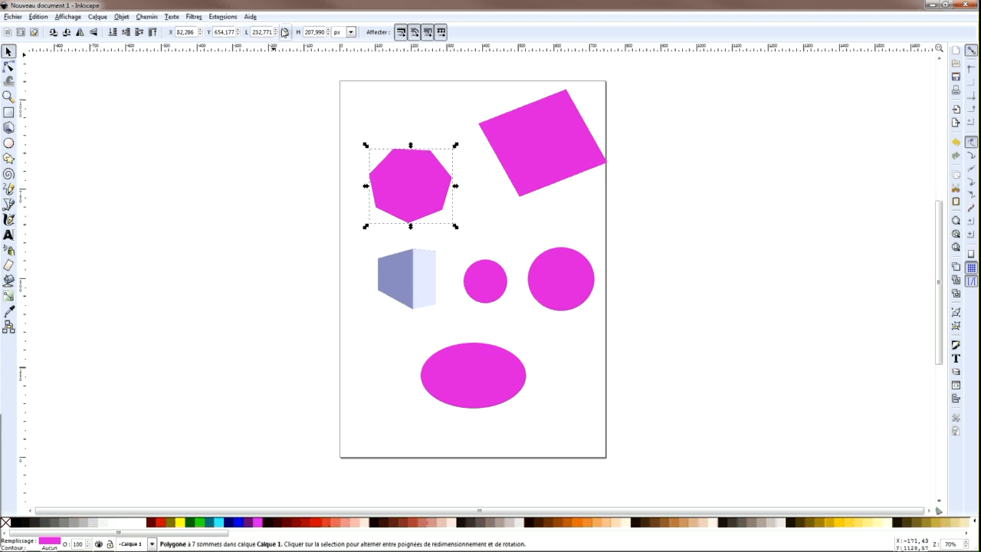
pyautogui.click(329, 35)
pyautogui.click(329, 35)
pyautogui.click(327, 35)
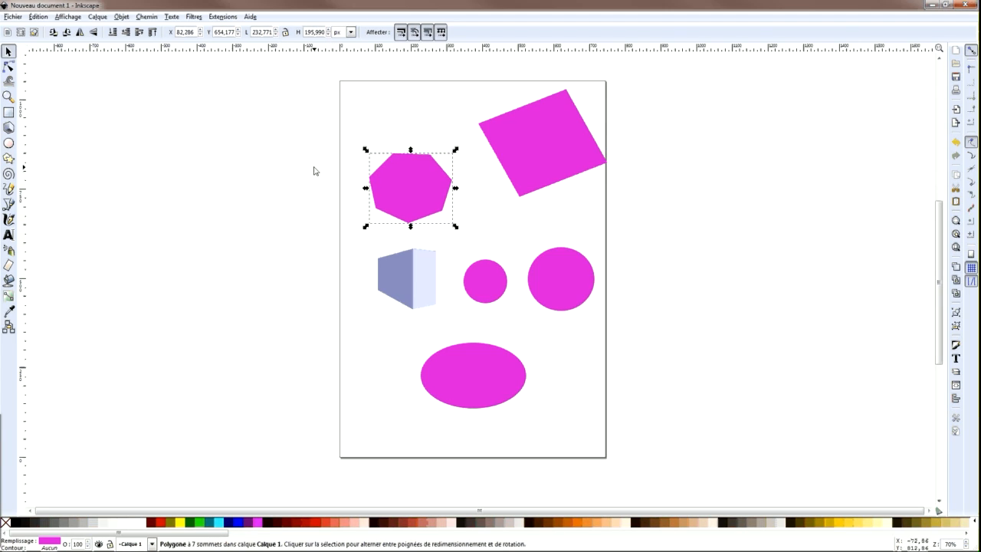
# Step: Reposition the heptagon to X 65.286 px and Y 662.777 px using its coordinate values
pyautogui.click(199, 35)
pyautogui.click(239, 35)
pyautogui.click(238, 29)
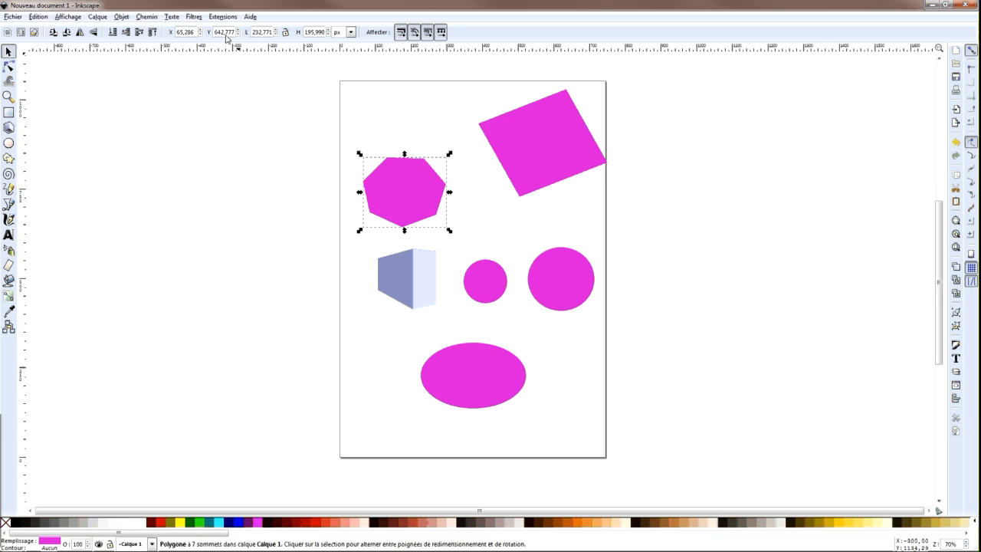
pyautogui.press('Up')
pyautogui.press('Up')
pyautogui.press('Up')
pyautogui.press('Up')
pyautogui.press('Up')
pyautogui.press('Up')
pyautogui.press('Up')
pyautogui.press('Up')
pyautogui.press('Up')
pyautogui.press('Up')
pyautogui.press('Up')
pyautogui.press('Up')
pyautogui.press('Up')
pyautogui.press('Up')
pyautogui.press('Up')
pyautogui.press('Up')
pyautogui.press('Up')
pyautogui.press('Up')
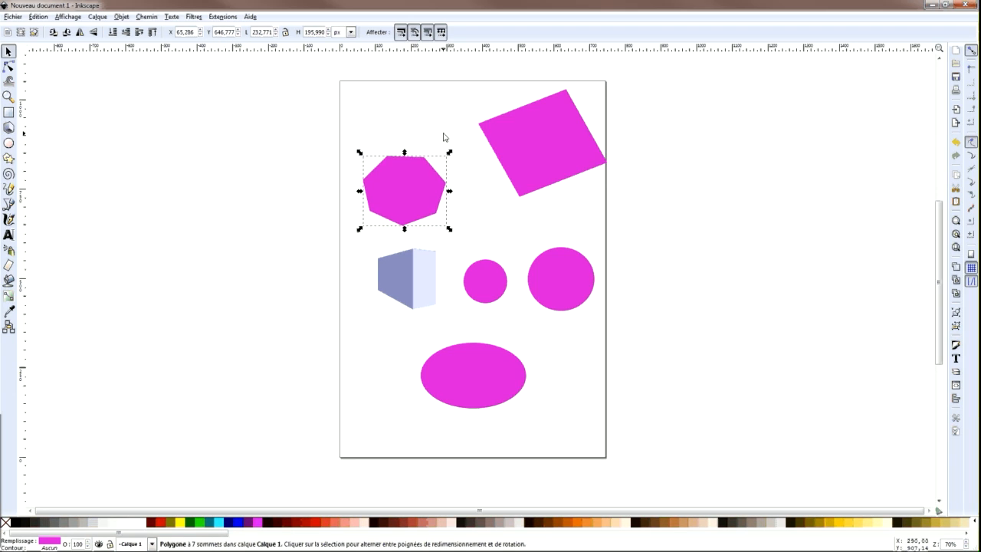
pyautogui.press('Up')
pyautogui.press('Up')
pyautogui.press('Up')
pyautogui.press('Up')
pyautogui.press('Up')
pyautogui.press('Up')
pyautogui.press('Up')
pyautogui.press('Down')
pyautogui.press('Down')
pyautogui.press('Down')
pyautogui.press('Down')
pyautogui.press('Down')
pyautogui.press('Down')
pyautogui.press('Down')
pyautogui.press('Down')
pyautogui.press('Down')
pyautogui.press('Down')
pyautogui.press('Down')
pyautogui.press('Down')
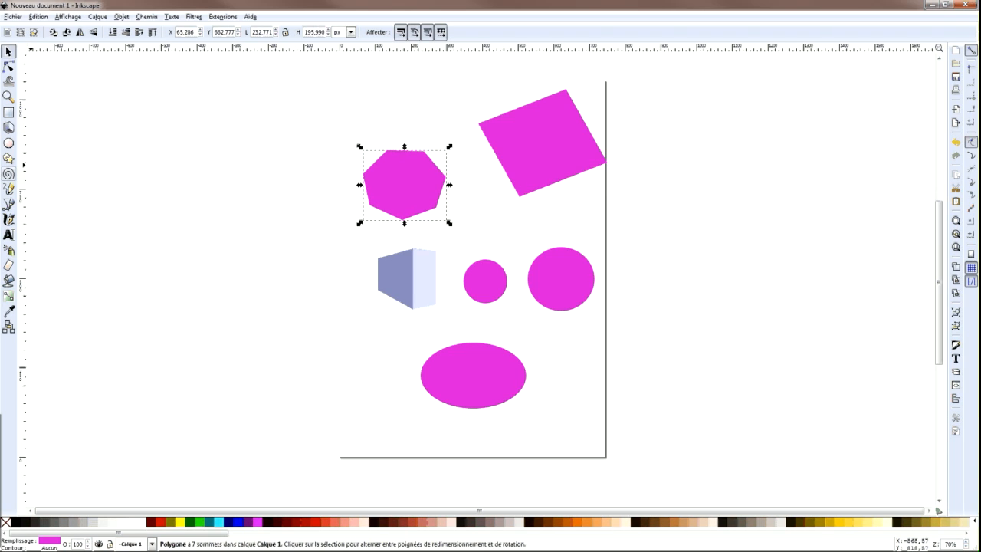
# Step: Draw a spiral about 128 × 126 px just above the heptagon
pyautogui.click(8, 173)
pyautogui.moveTo(387, 99); pyautogui.dragTo(407, 134)
pyautogui.click(8, 51)
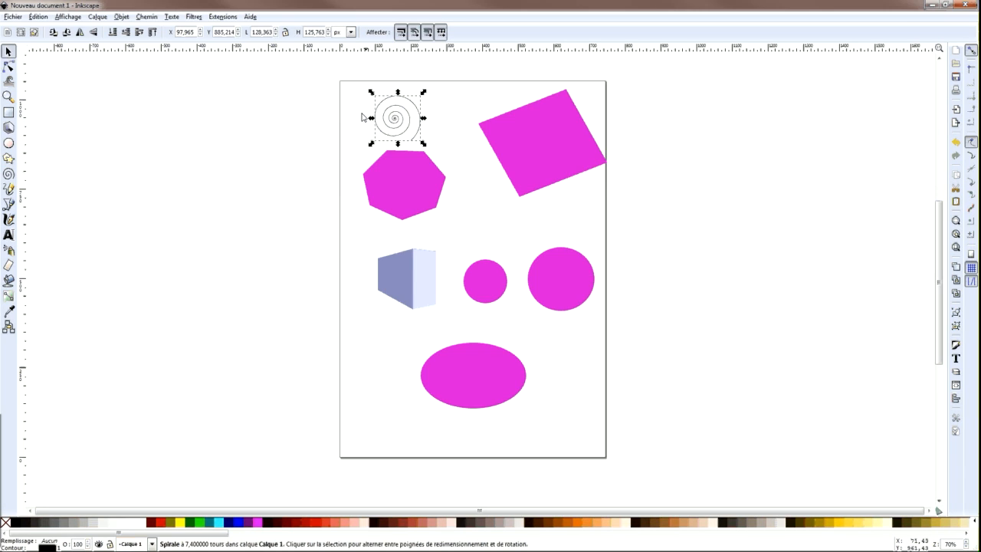
# Step: Set the spiral's number of turns to 4
pyautogui.click(9, 177)
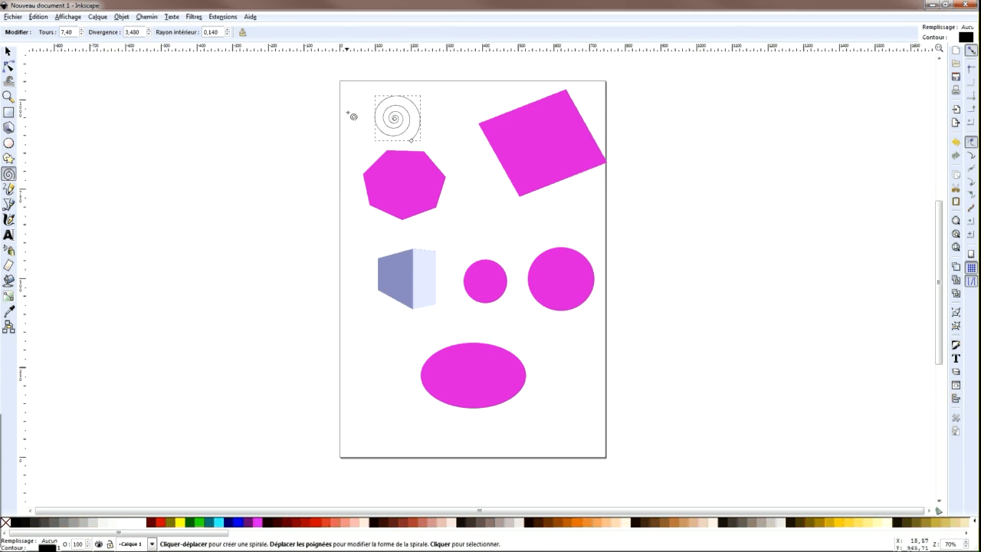
pyautogui.click(82, 34)
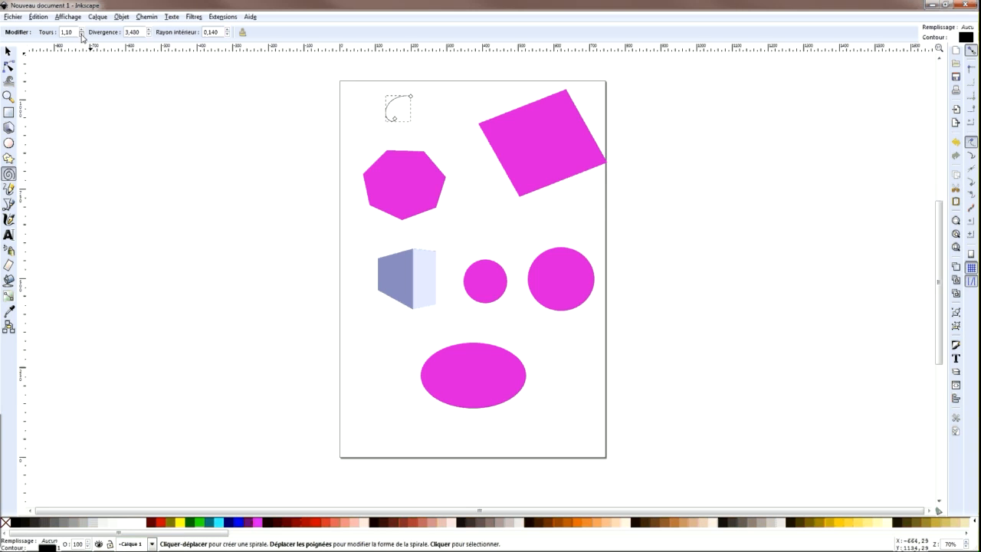
pyautogui.click(82, 31)
pyautogui.click(82, 30)
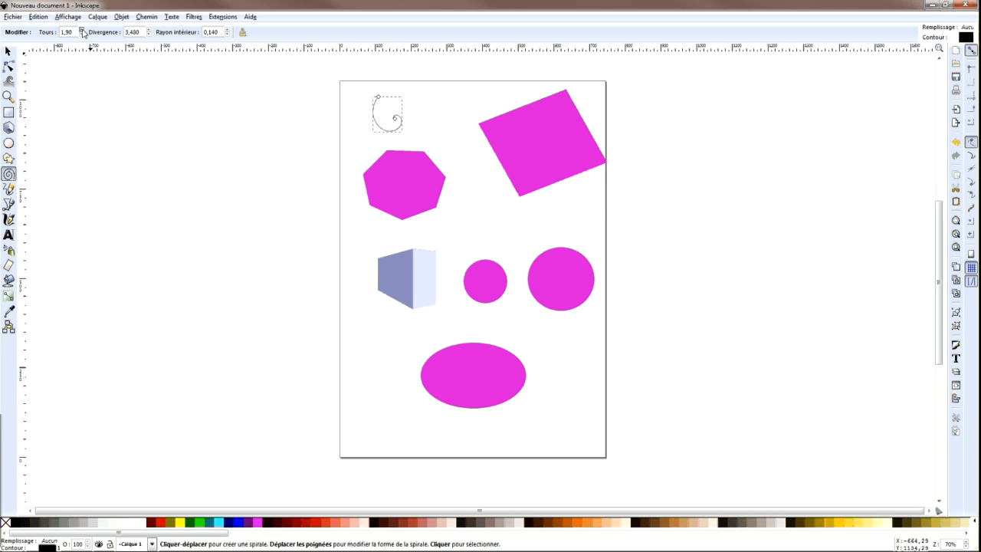
pyautogui.click(82, 30)
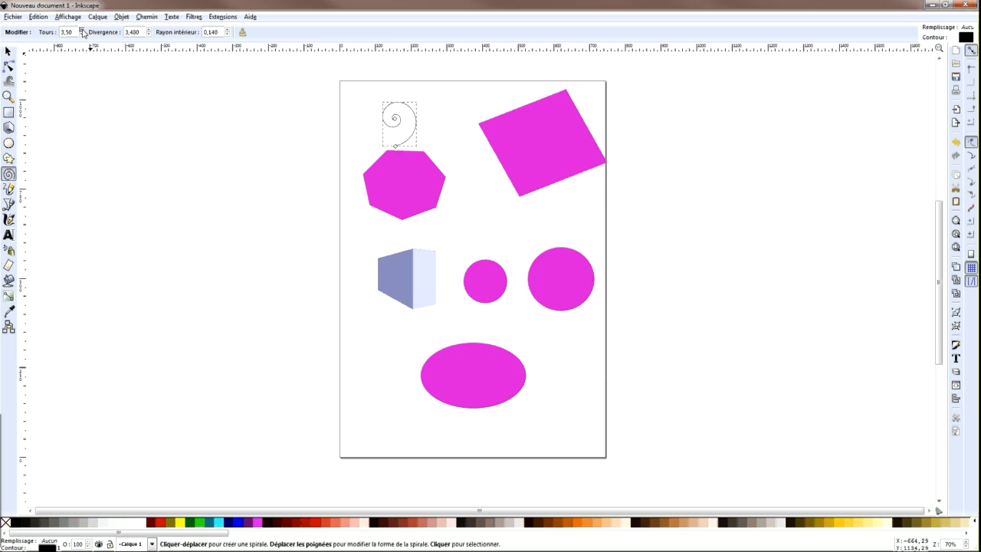
# Step: Adjust the spiral's divergence and settle on 1.940
pyautogui.click(149, 35)
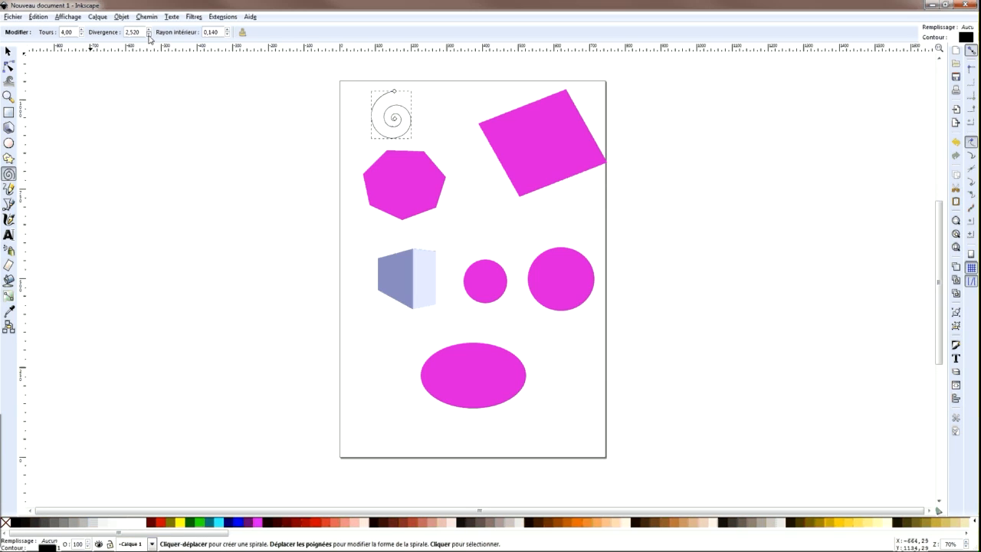
pyautogui.click(148, 35)
pyautogui.click(149, 31)
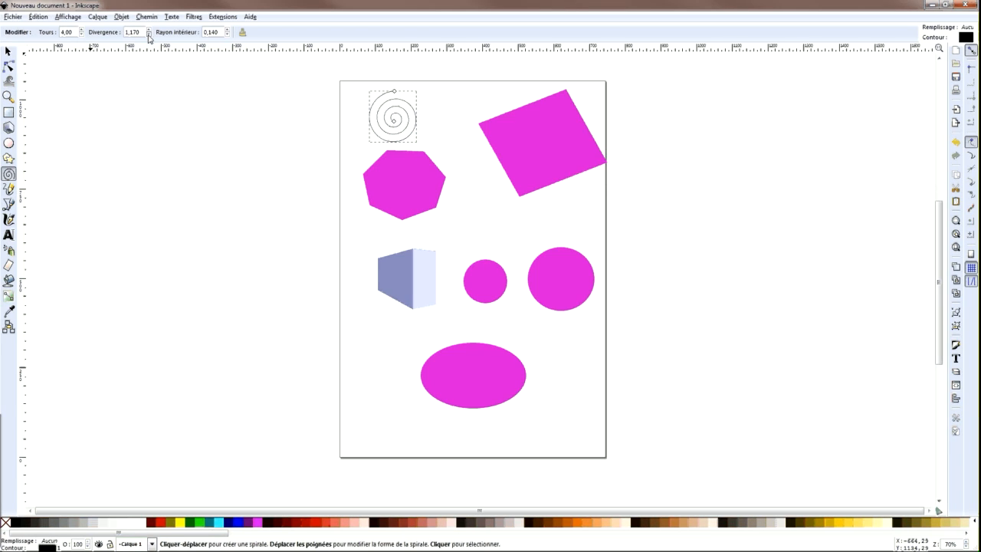
pyautogui.click(149, 35)
pyautogui.click(149, 31)
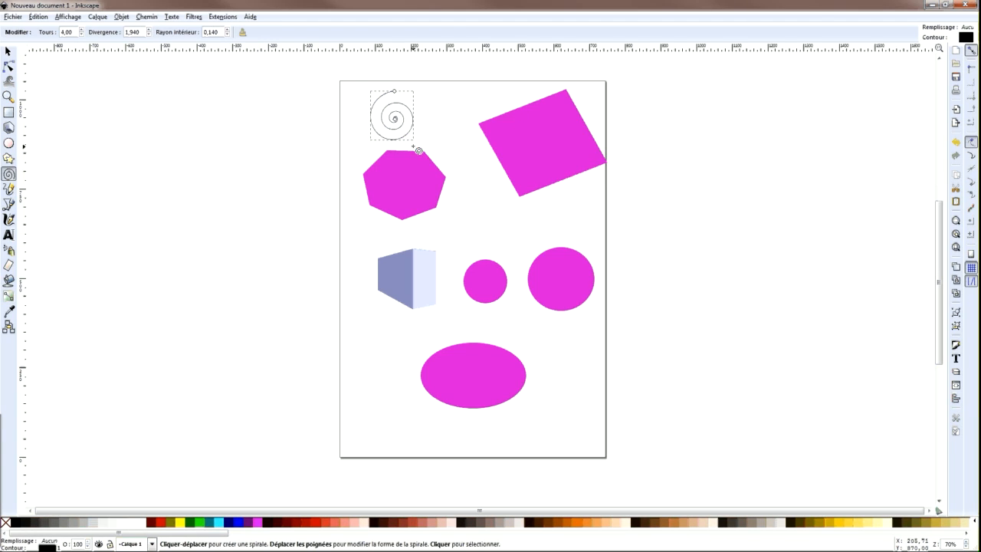
# Step: Raise the spiral's inner radius to 0.999
pyautogui.click(228, 34)
pyautogui.click(228, 34)
pyautogui.click(228, 35)
pyautogui.rightClick(228, 29)
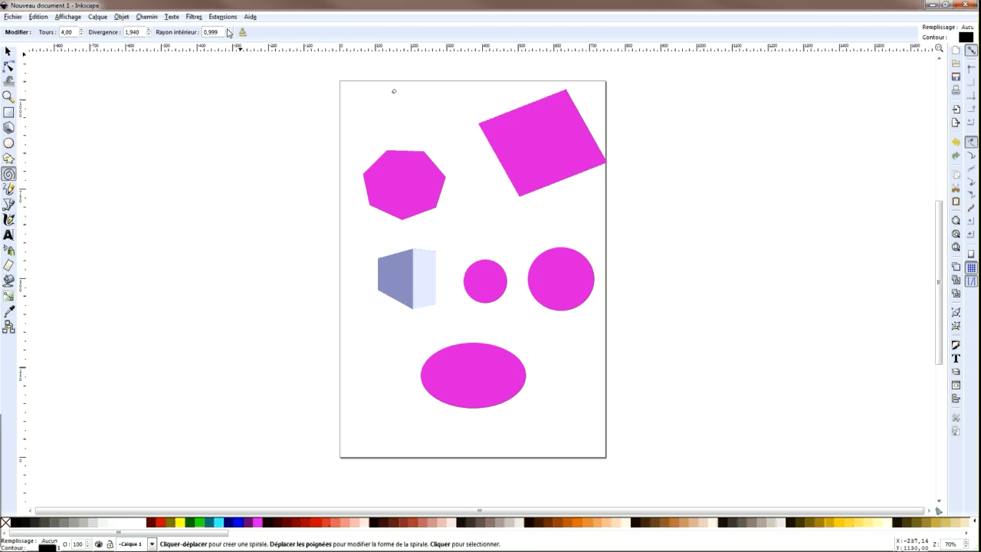
# Step: Lower the spiral's inner radius gradually to about 0.6, and finish with the spiral selected as an object
pyautogui.click(228, 35)
pyautogui.click(228, 35)
pyautogui.click(228, 36)
pyautogui.click(228, 36)
pyautogui.click(228, 36)
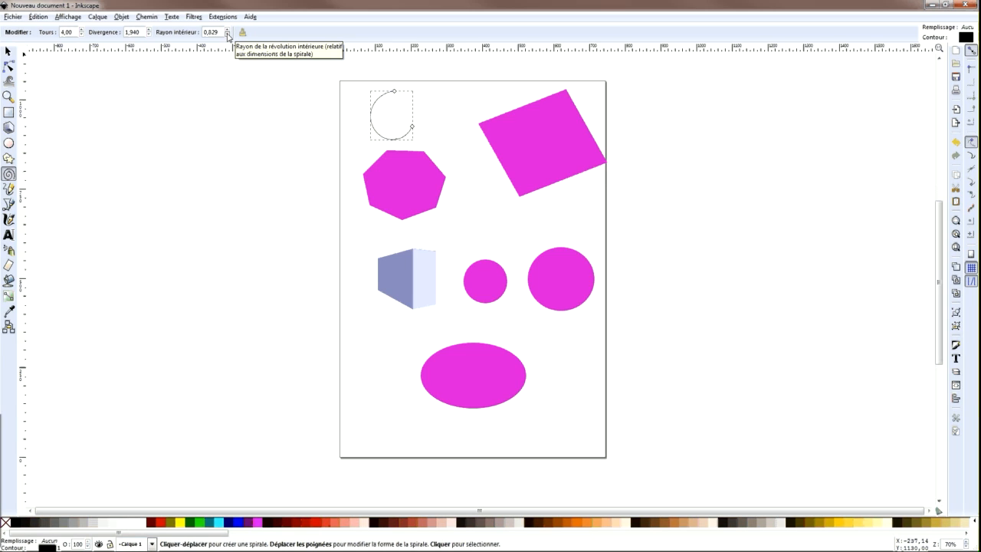
pyautogui.click(228, 35)
pyautogui.click(228, 36)
pyautogui.click(227, 36)
pyautogui.click(228, 35)
pyautogui.click(227, 36)
pyautogui.click(227, 36)
pyautogui.click(228, 36)
pyautogui.click(228, 35)
pyautogui.click(228, 35)
pyautogui.click(228, 35)
pyautogui.click(228, 35)
pyautogui.click(227, 35)
pyautogui.click(228, 36)
pyautogui.click(228, 35)
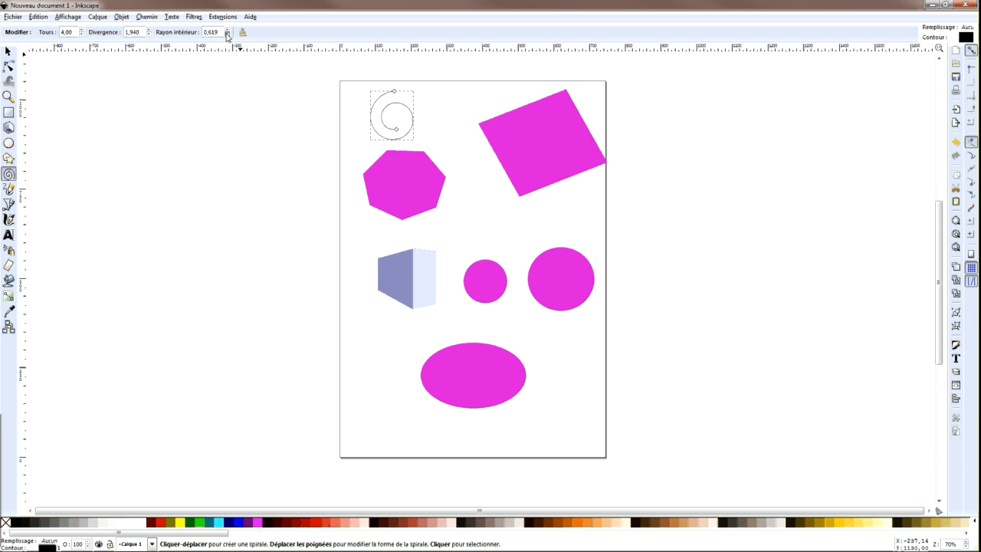
pyautogui.click(227, 35)
pyautogui.click(227, 35)
pyautogui.click(7, 52)
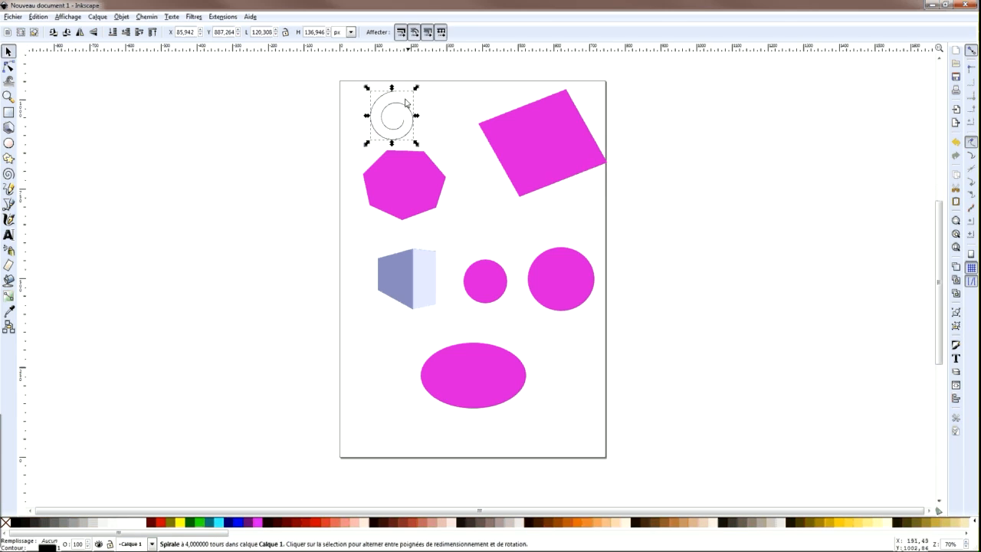
# Step: Move the spiral to just above the small circle, and shift the tilted rectangle slightly down and left, inside the page edge
pyautogui.moveTo(394, 131); pyautogui.dragTo(476, 240)
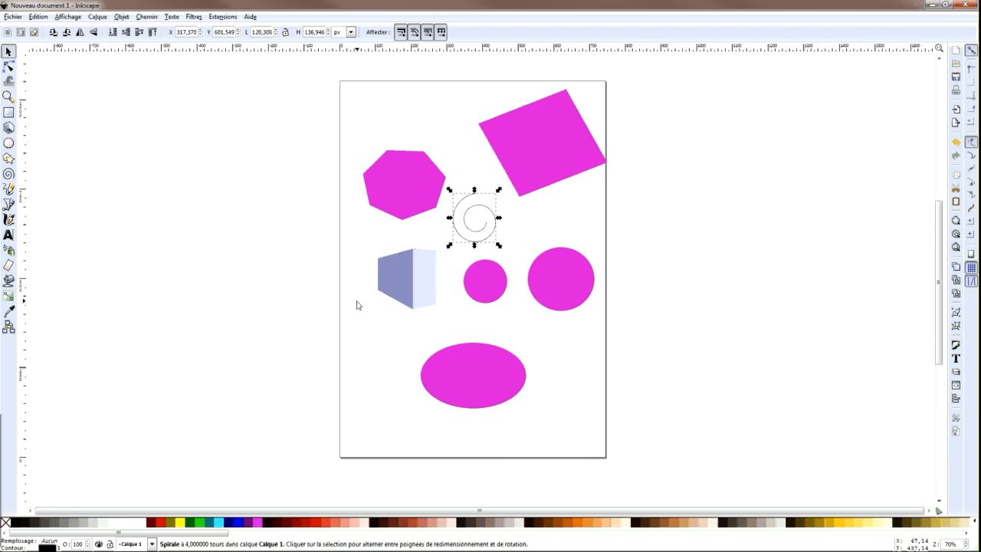
pyautogui.moveTo(546, 166); pyautogui.dragTo(537, 172)
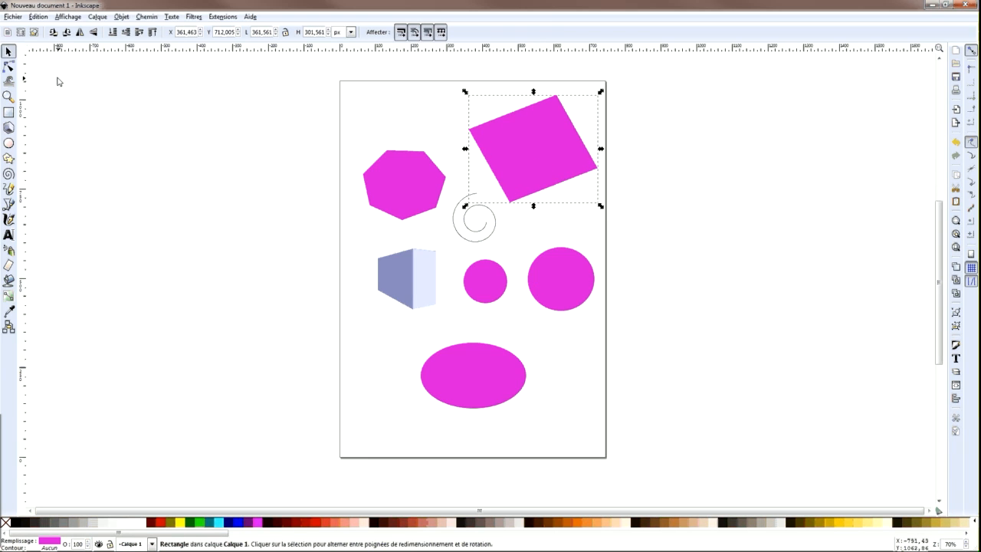